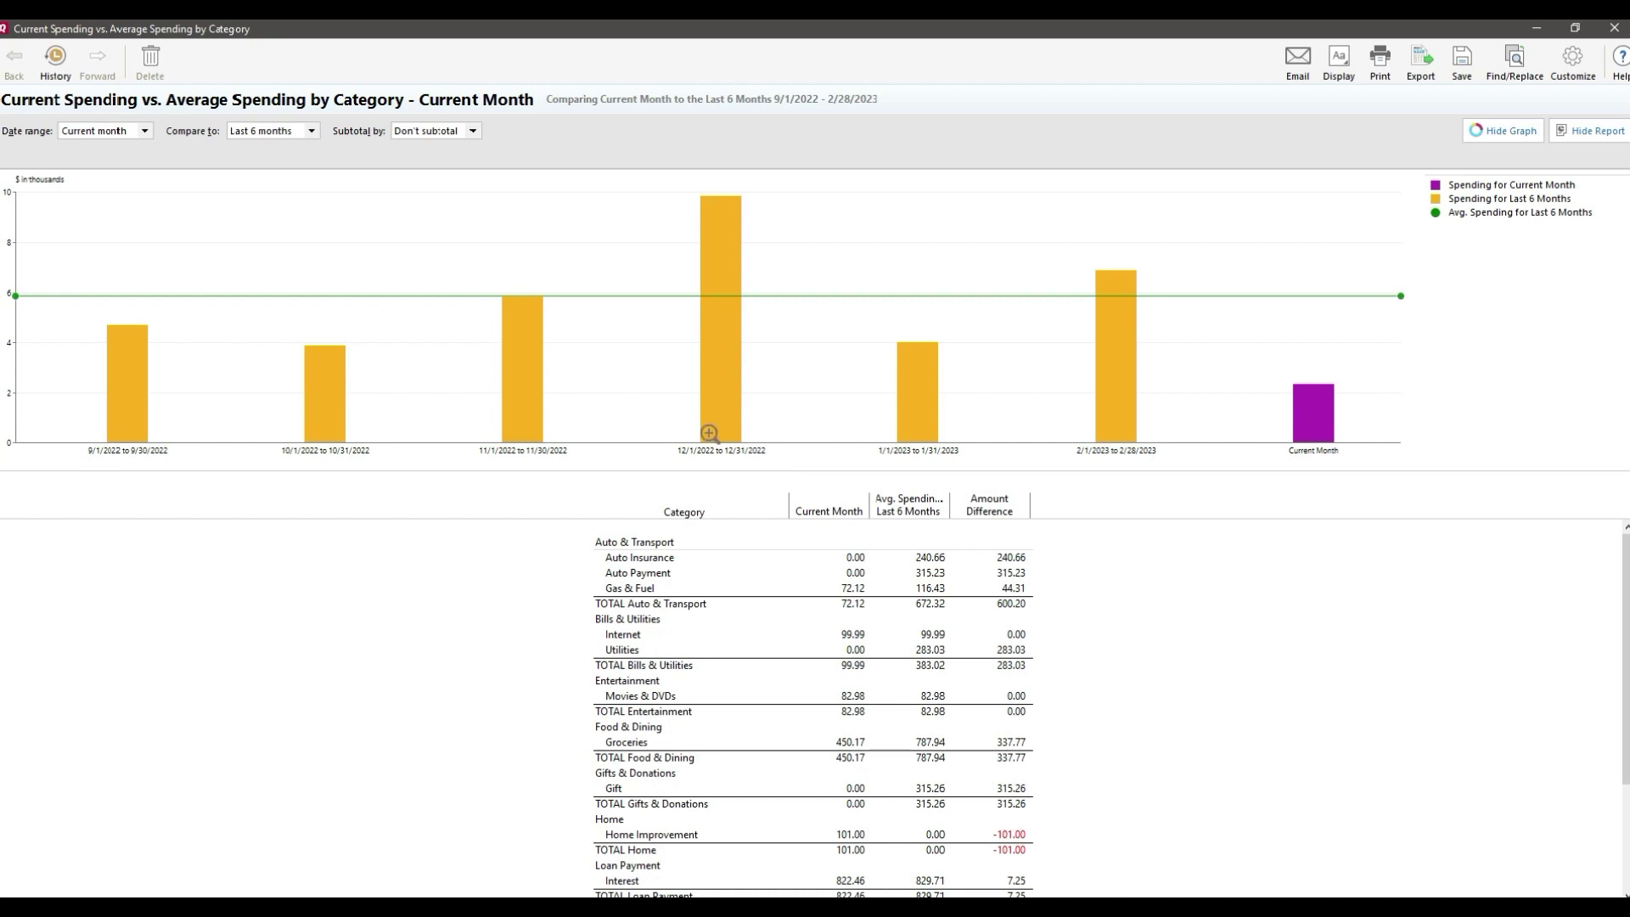
# On the Current Spending vs. Average Spending report, bring up the Date range choices.
pyautogui.click(145, 132)
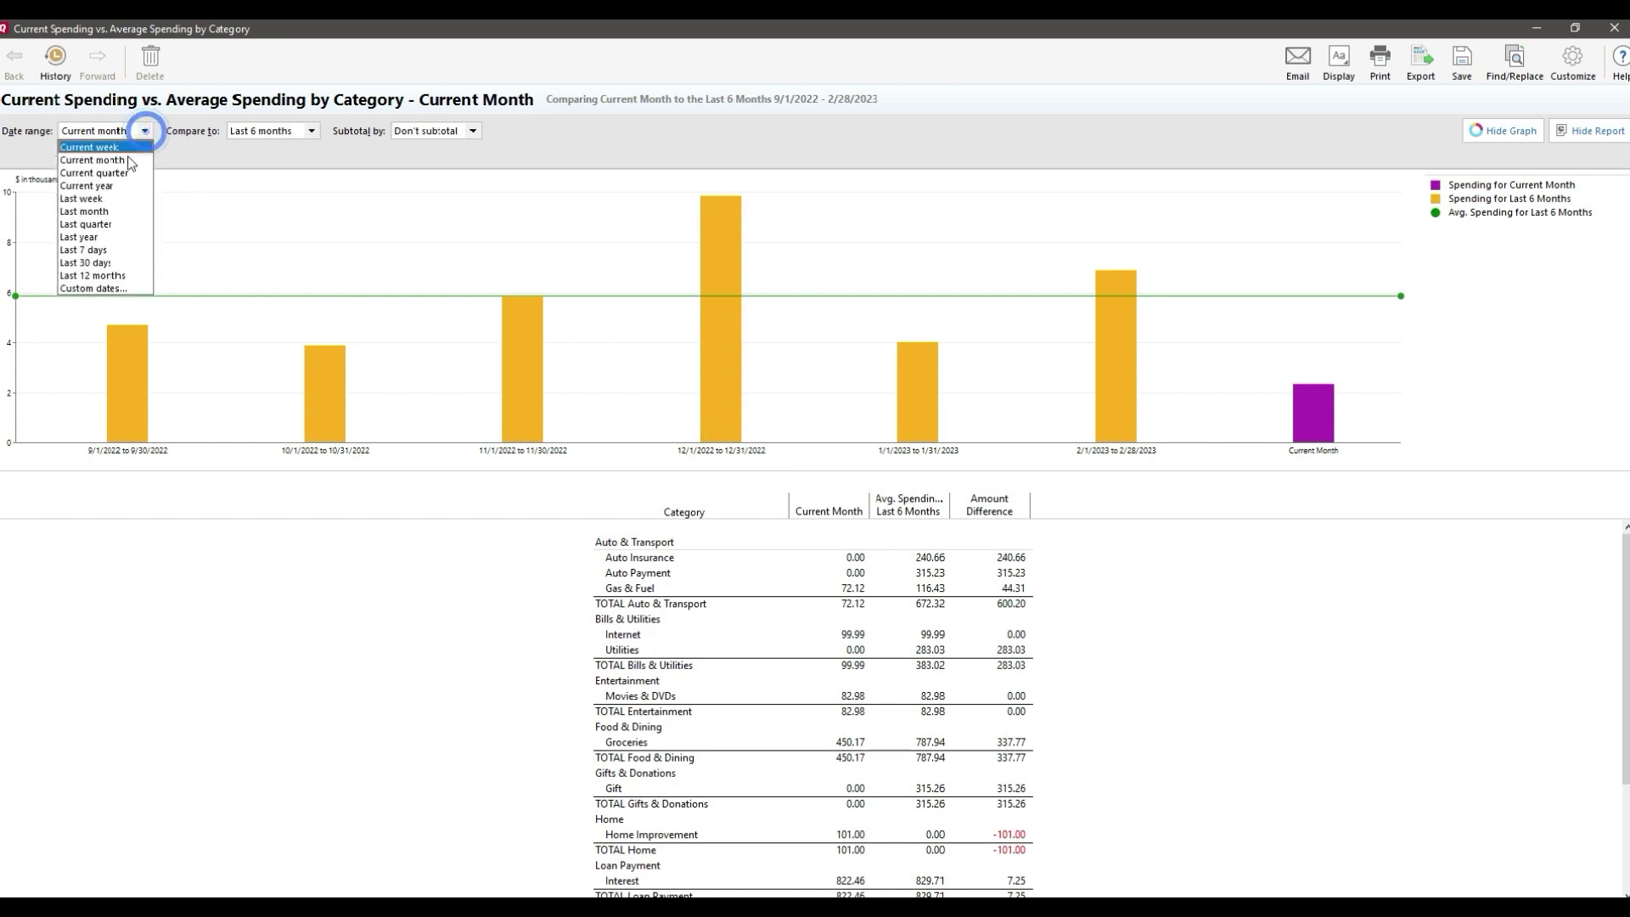
# Set the date range to Last month and compare it against the Last 6 months.
pyautogui.click(114, 213)
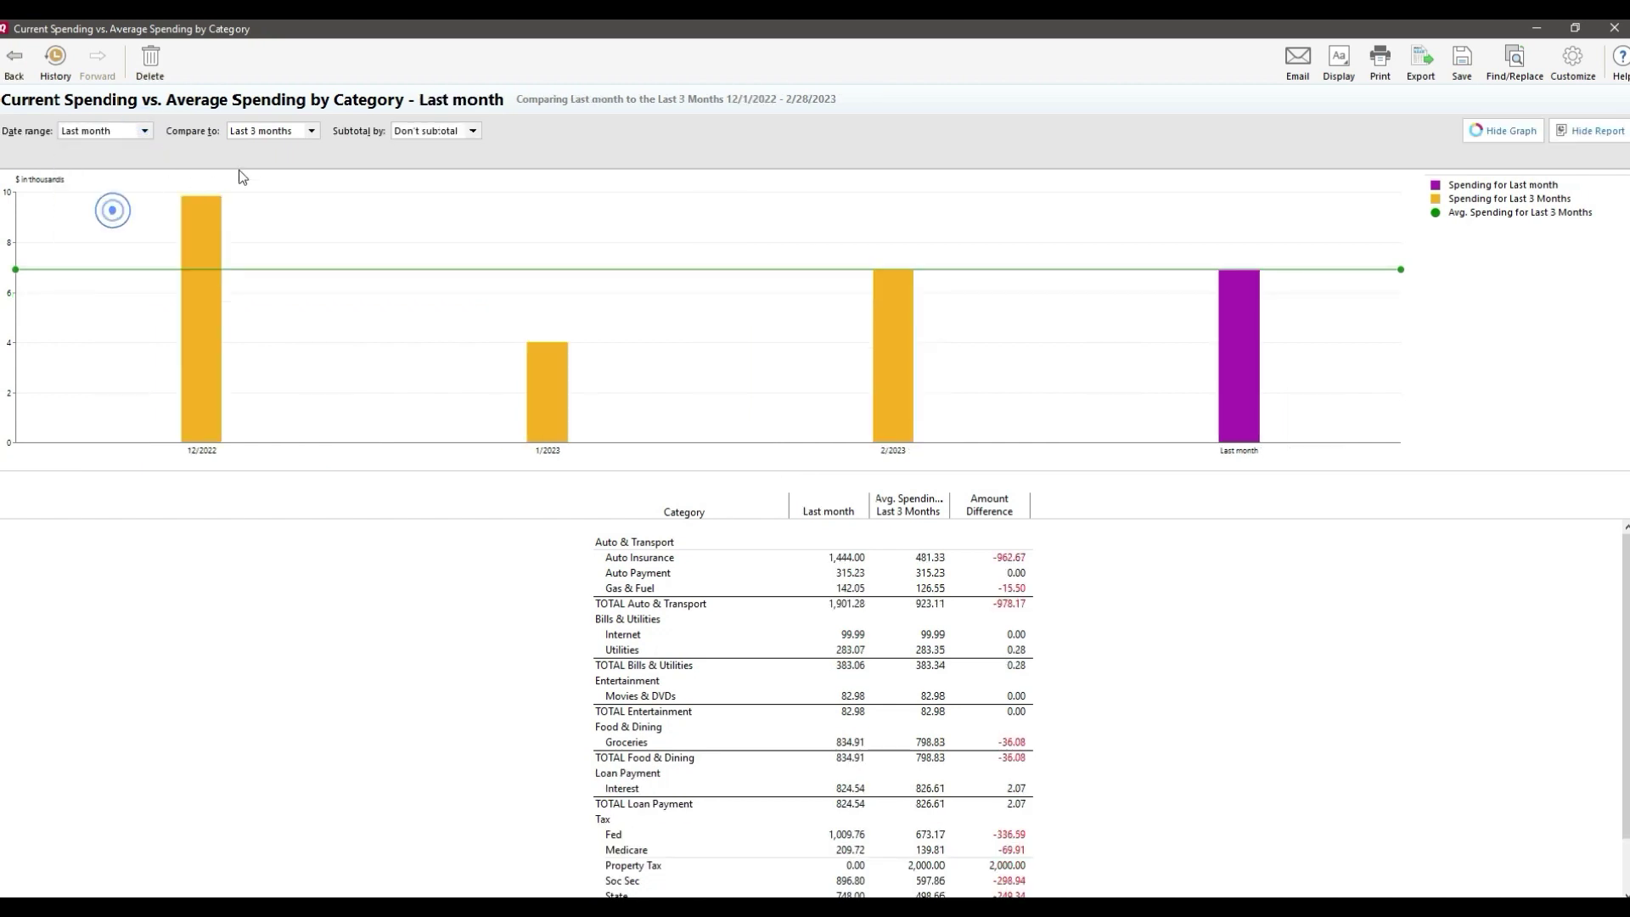
pyautogui.click(313, 131)
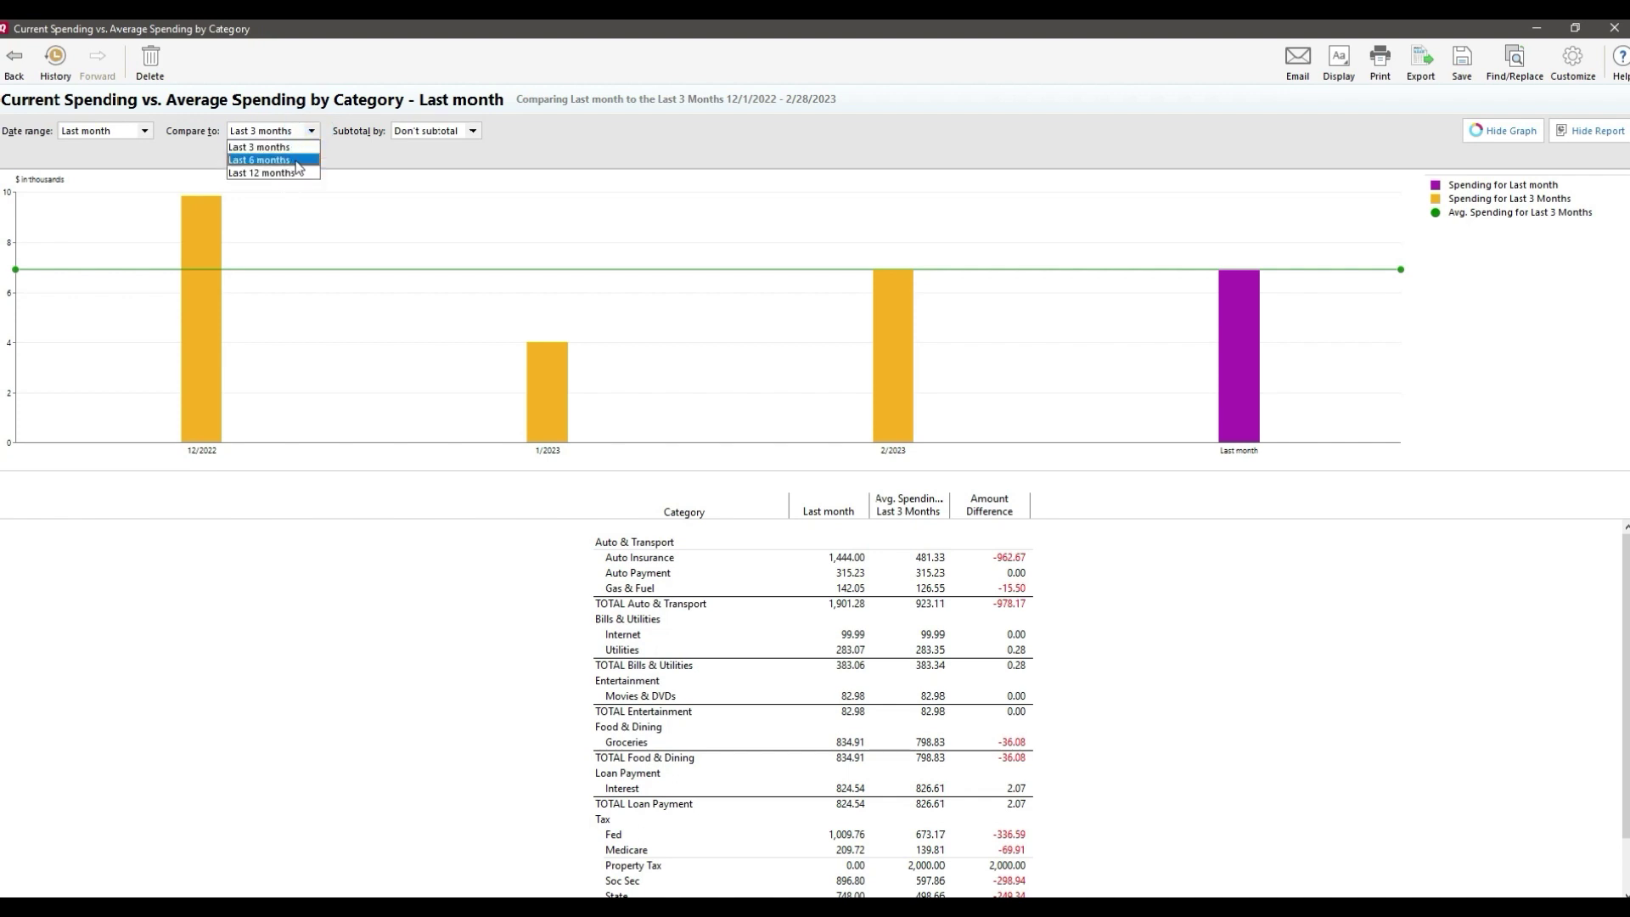
pyautogui.click(298, 161)
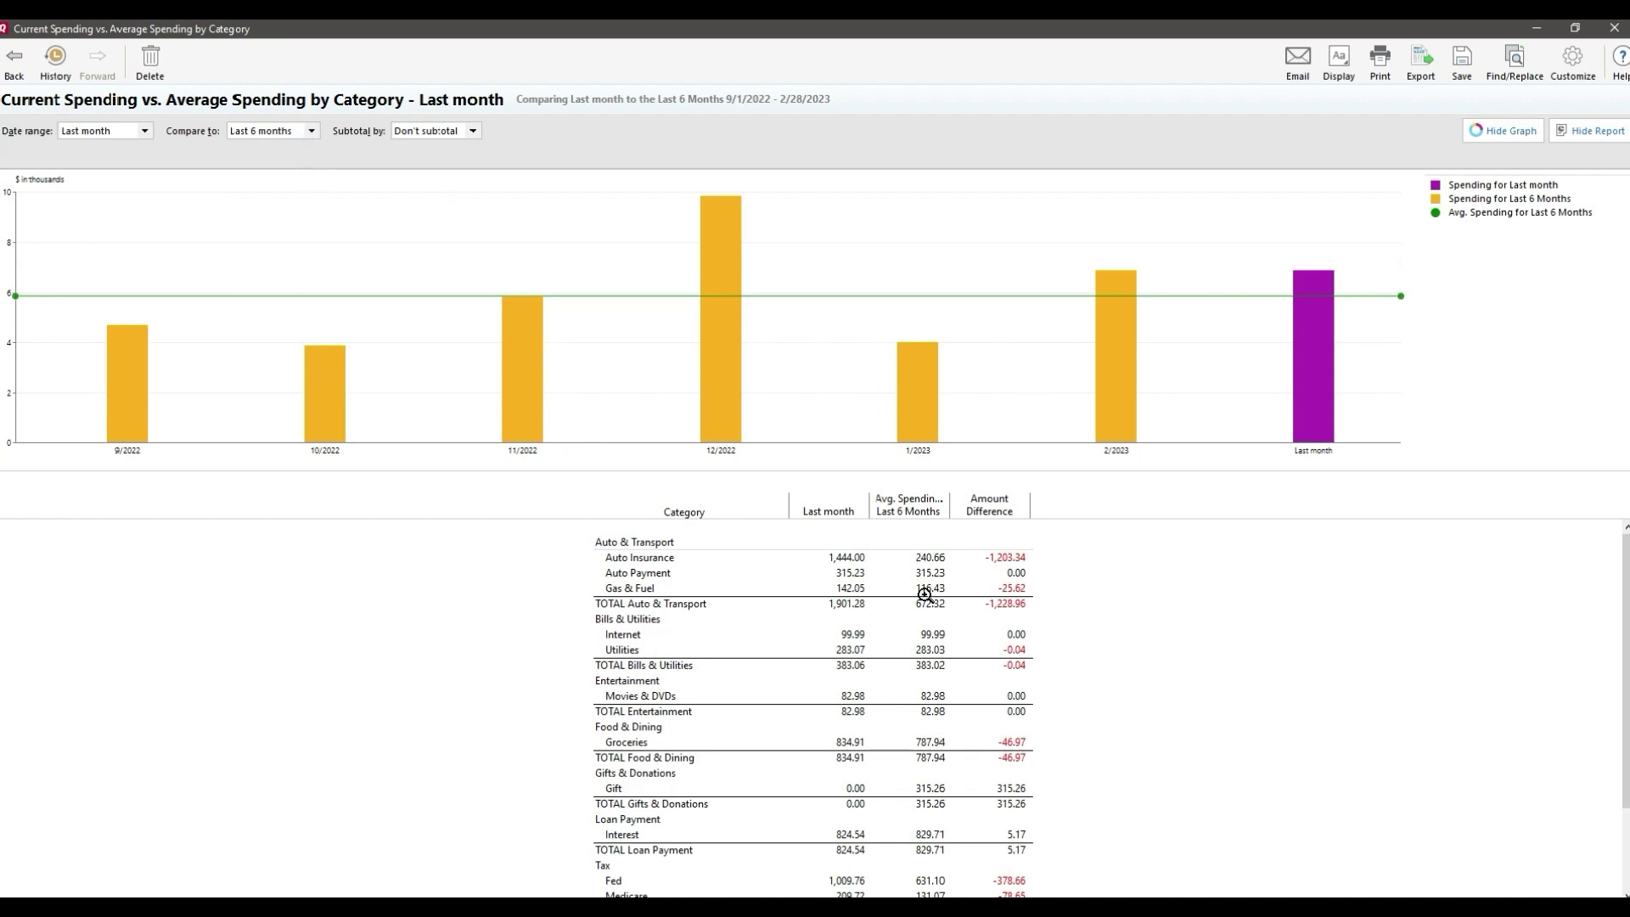
pyautogui.click(1573, 68)
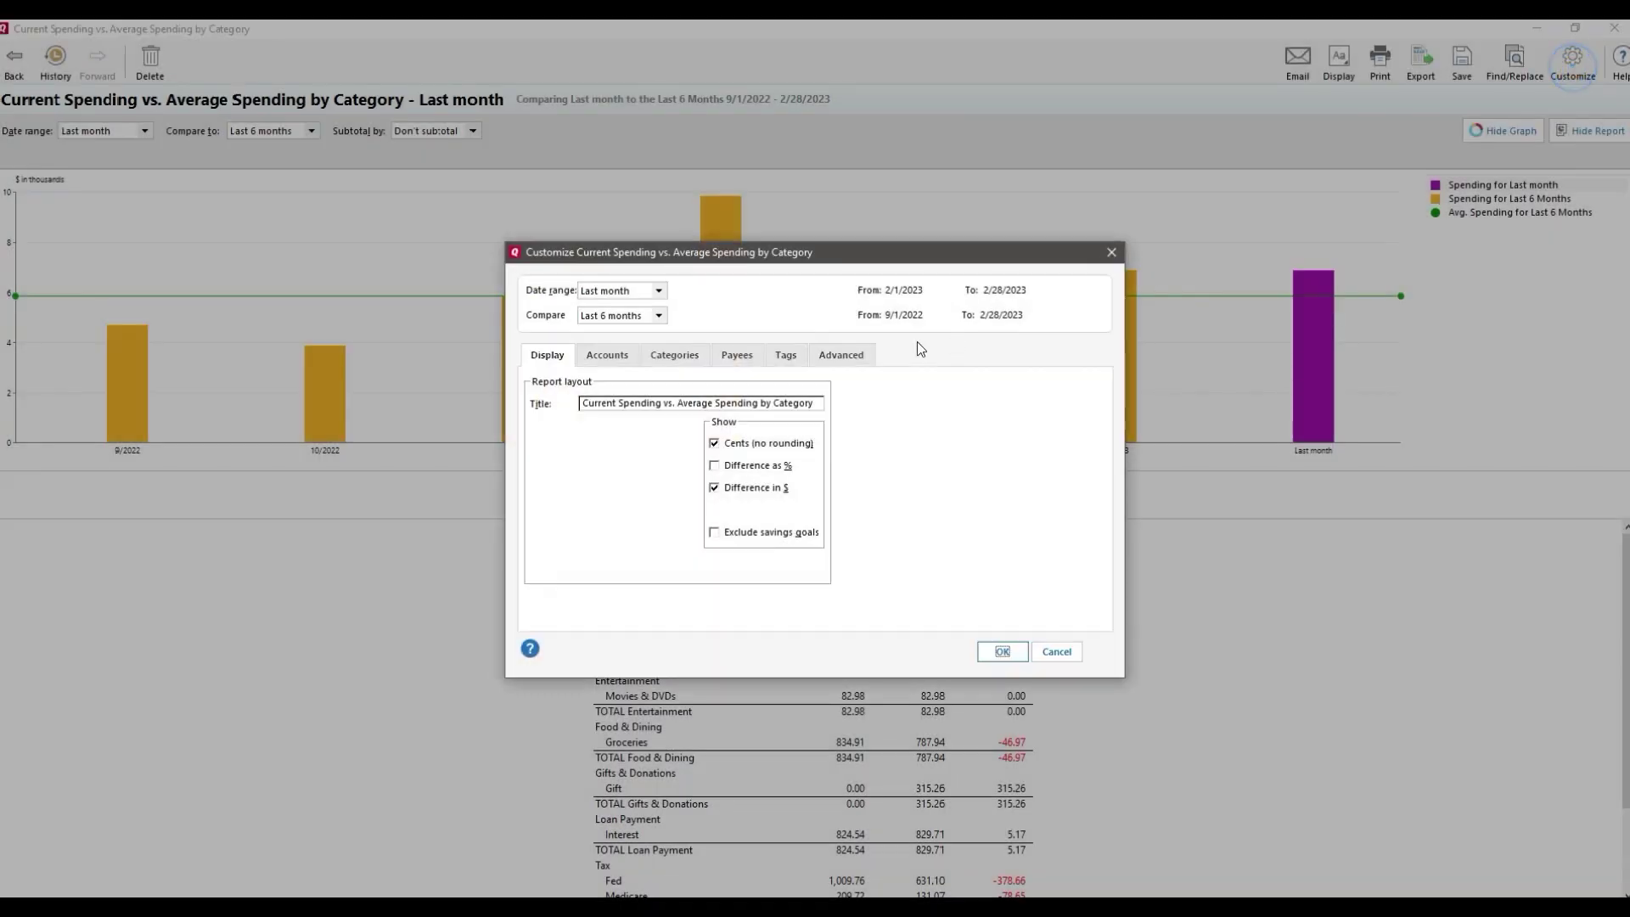
# In the Advanced settings, set Transfers to Exclude all and Subcategories to Hide all.
pyautogui.click(841, 355)
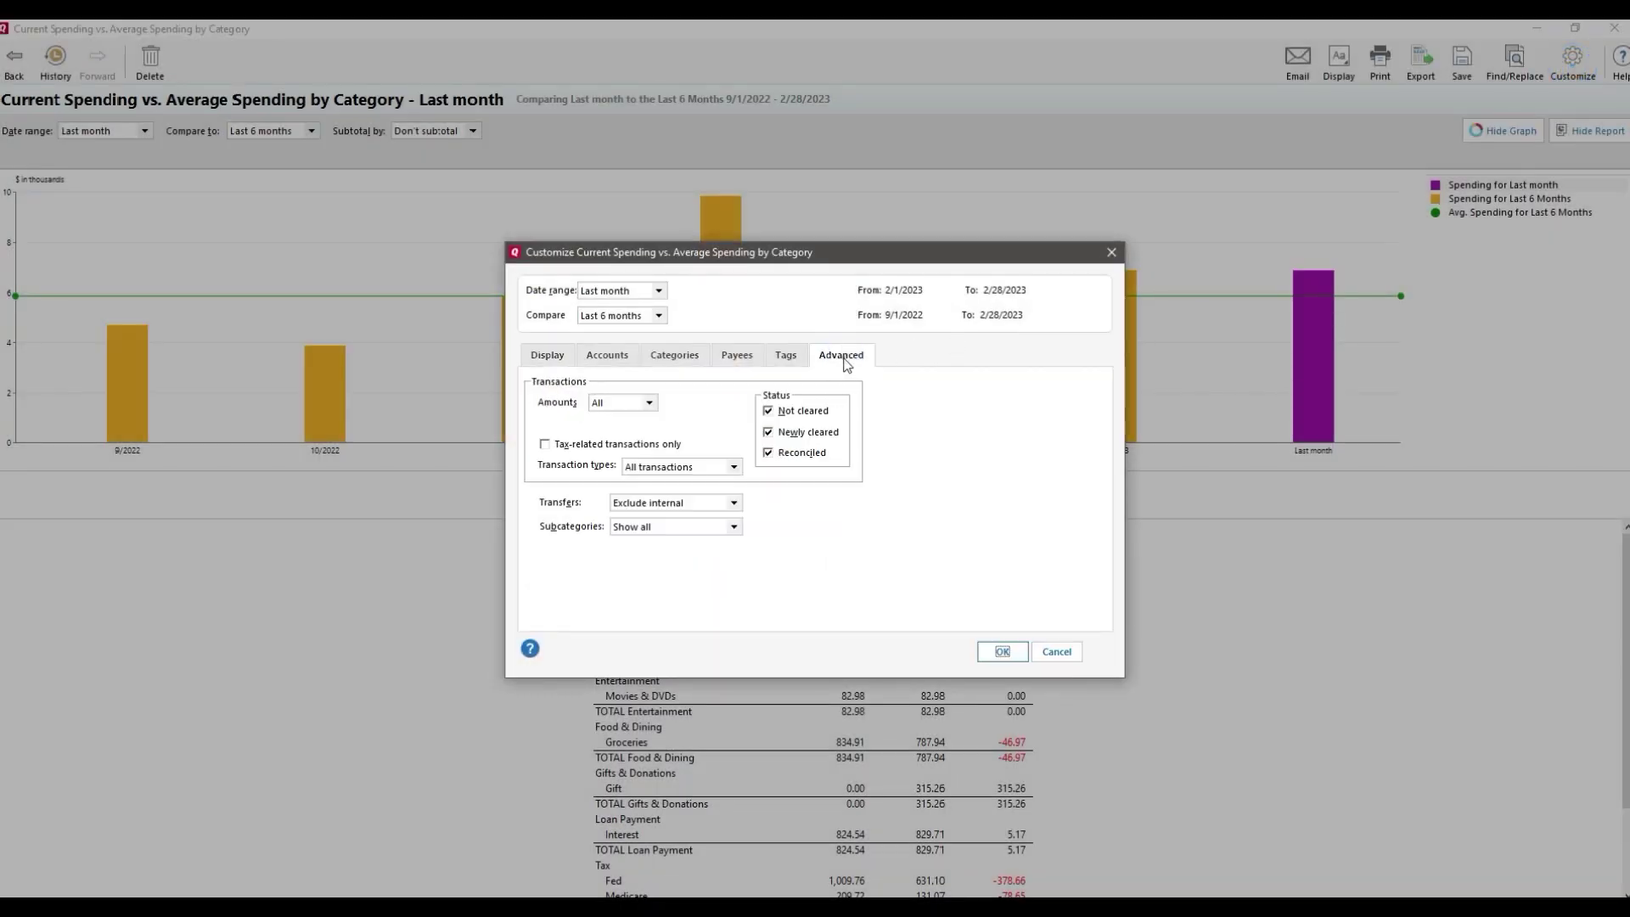
pyautogui.click(727, 526)
pyautogui.click(713, 533)
pyautogui.click(713, 503)
pyautogui.click(709, 525)
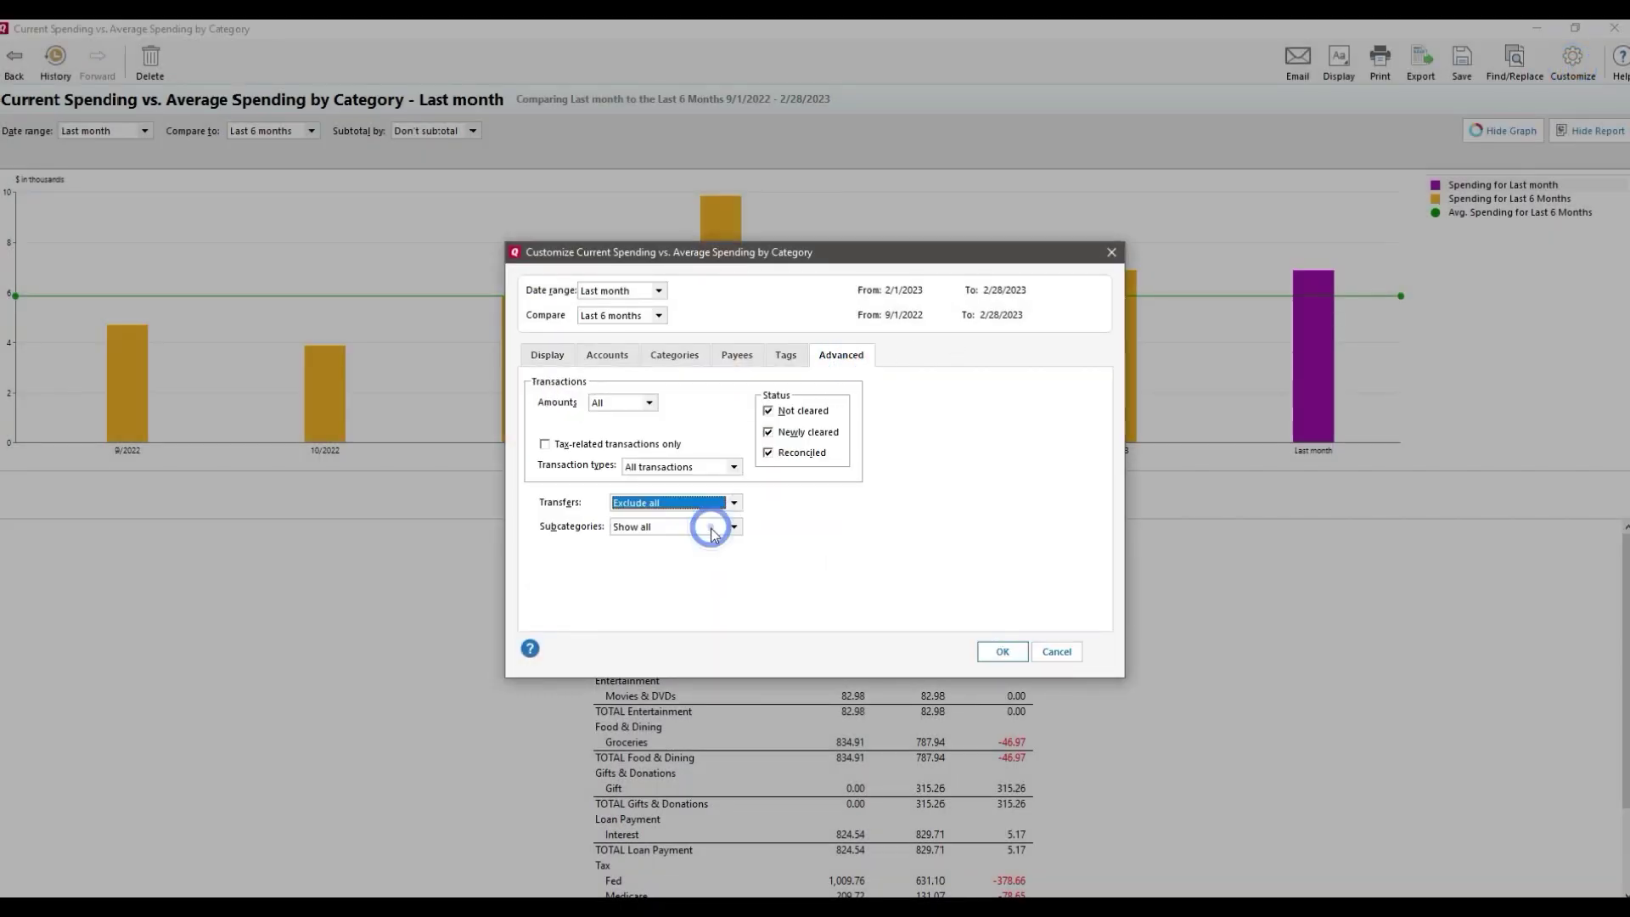
pyautogui.click(726, 527)
pyautogui.click(714, 554)
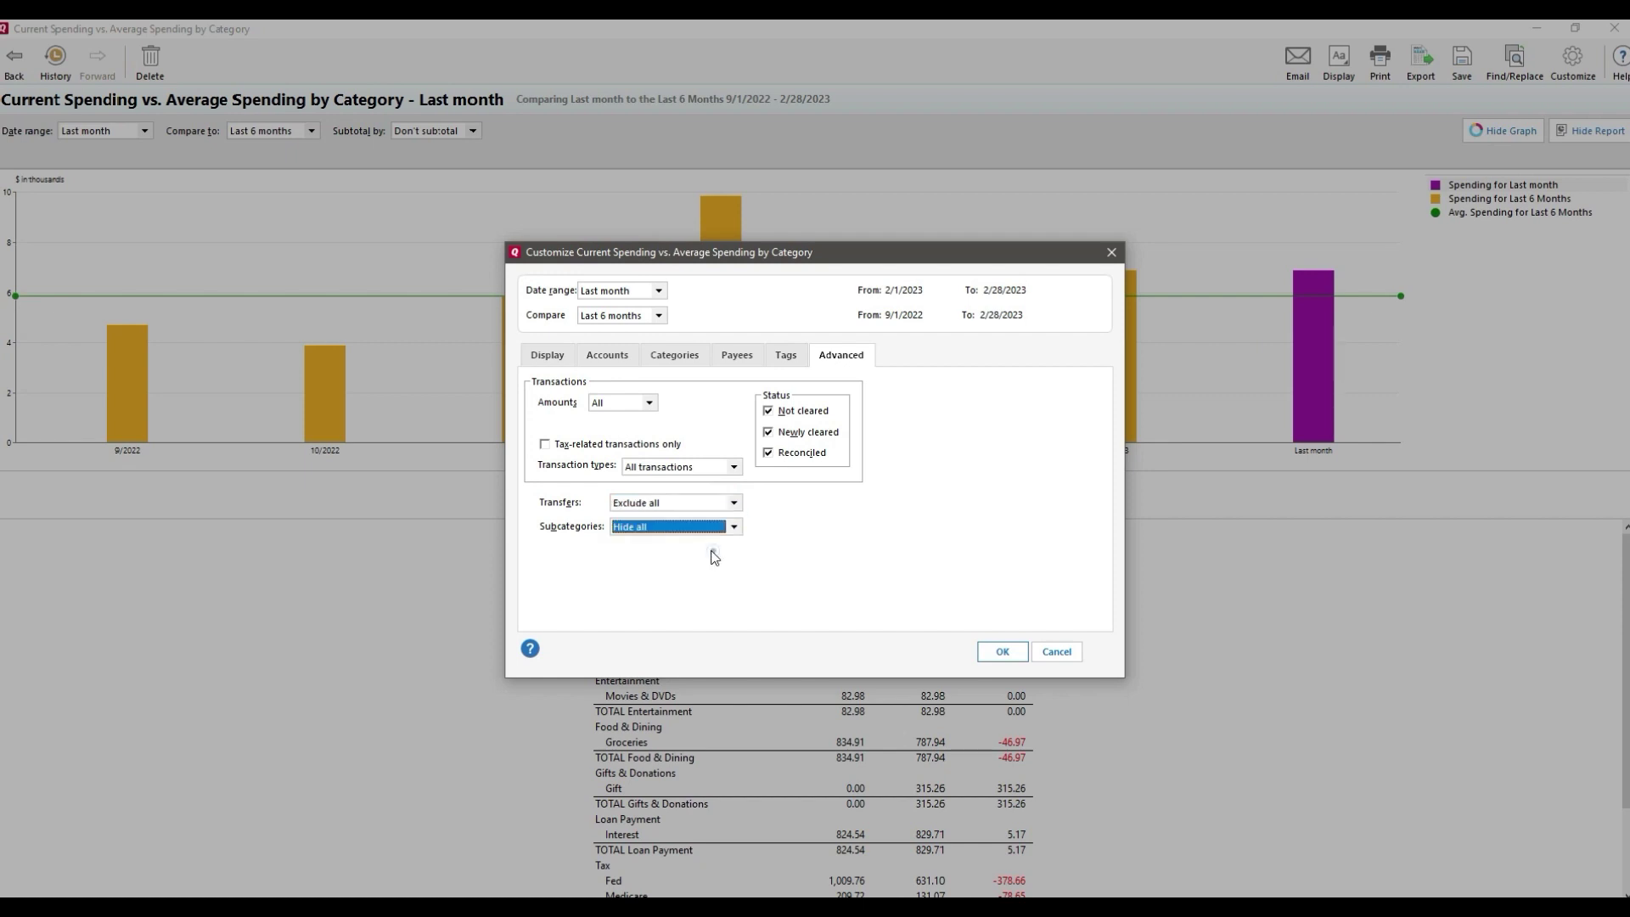
pyautogui.click(1002, 651)
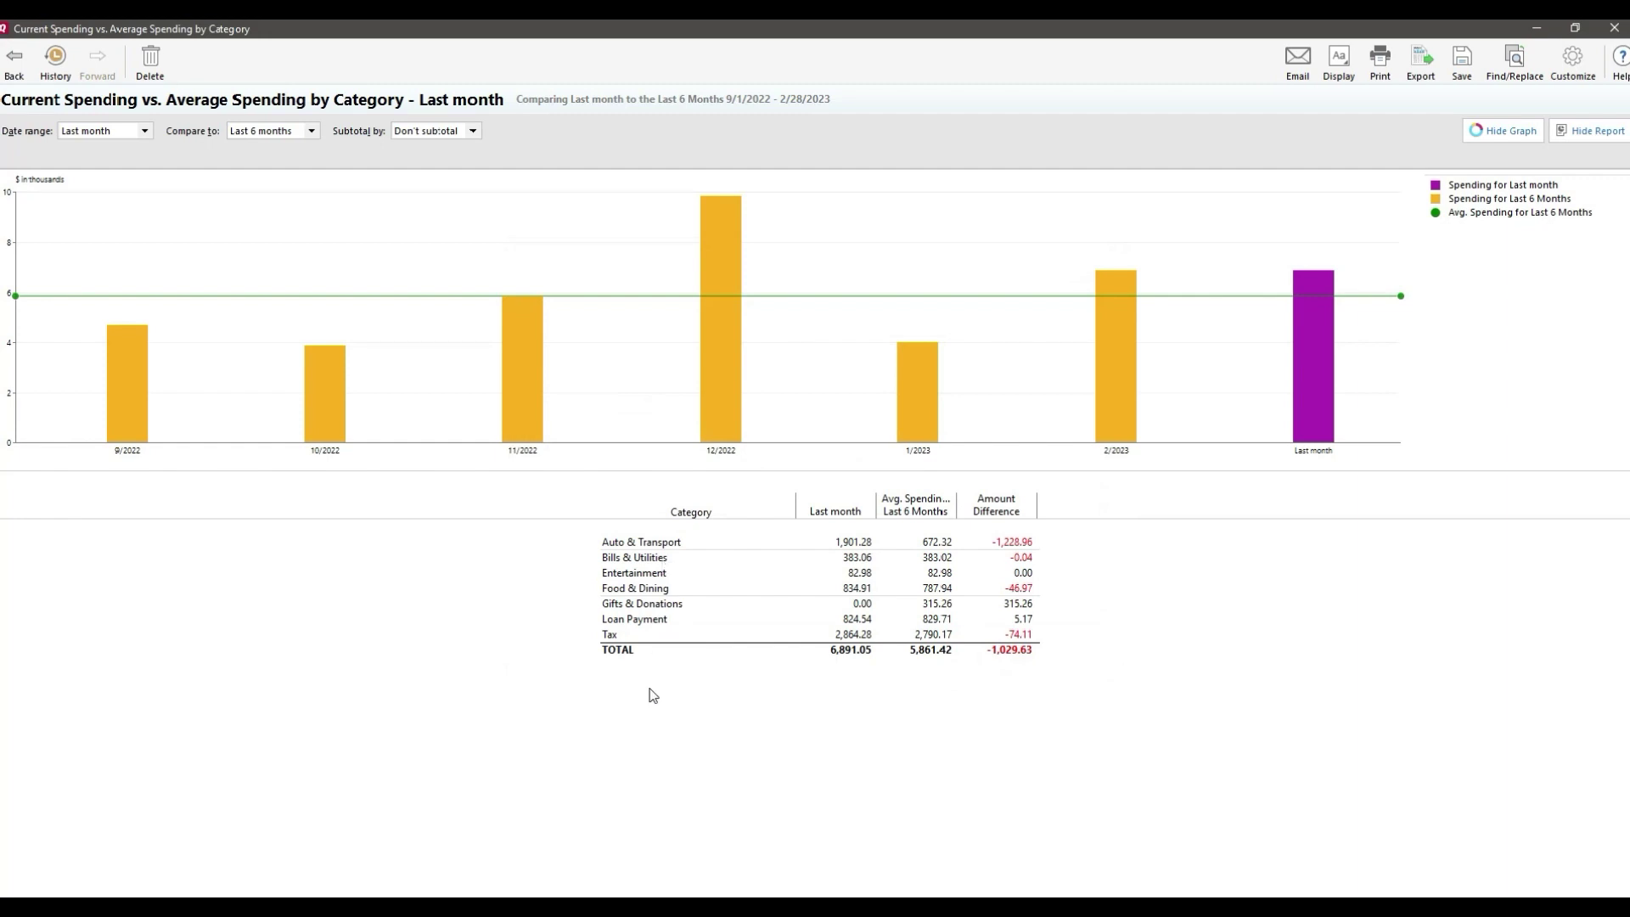
pyautogui.click(623, 621)
pyautogui.click(856, 544)
pyautogui.click(145, 132)
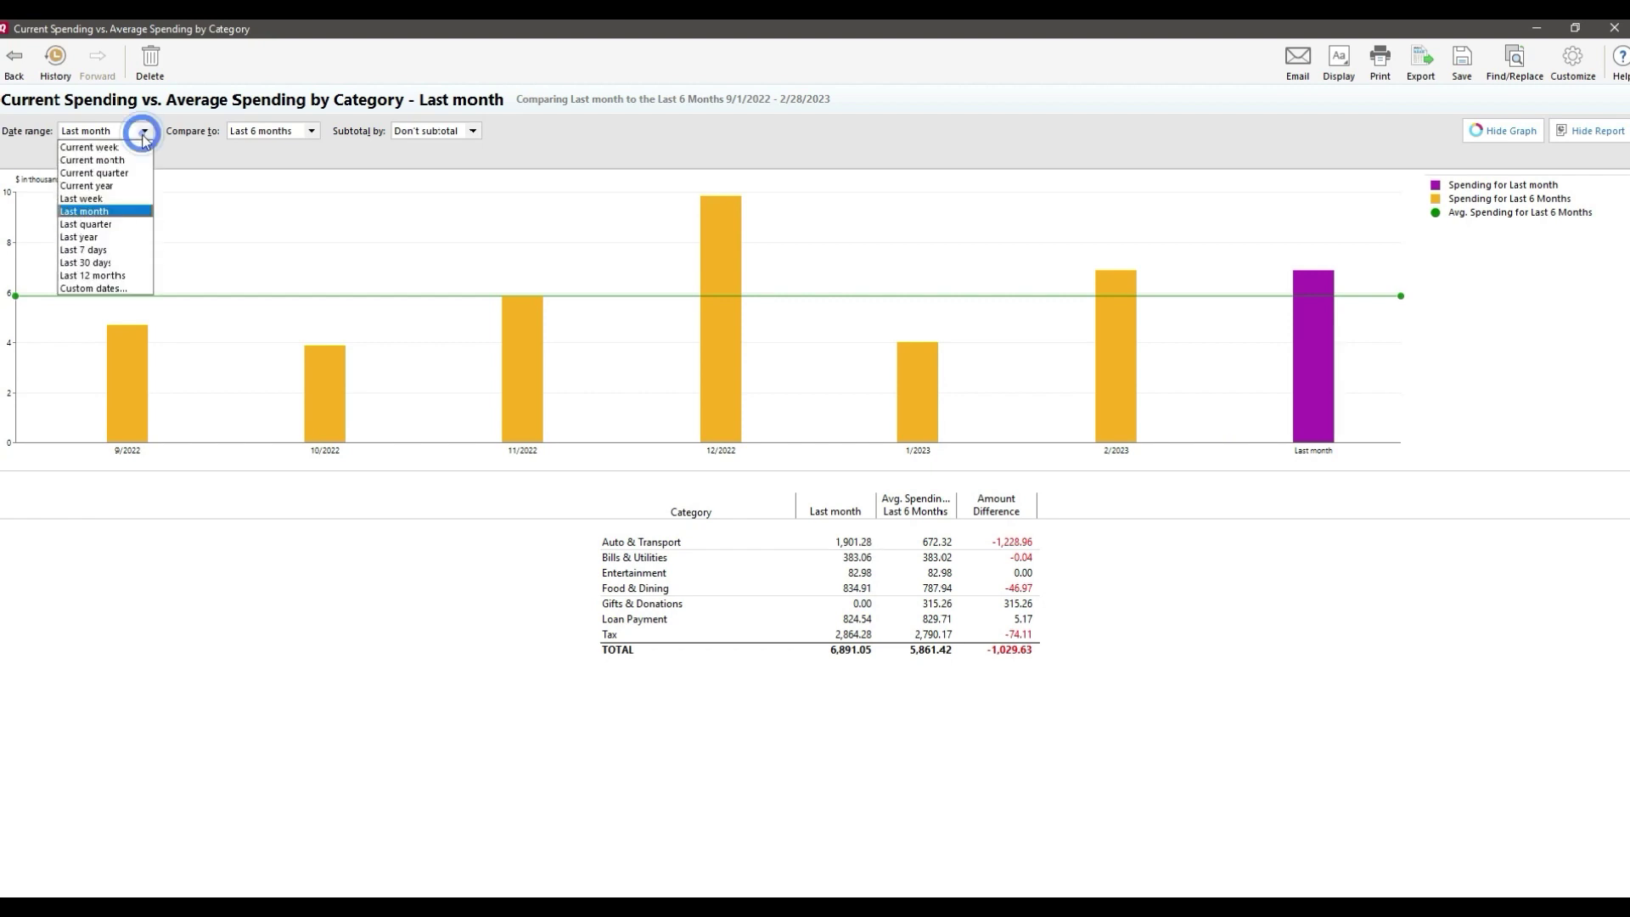
# Change the report's date range to Last quarter, then to Last year.
pyautogui.click(121, 225)
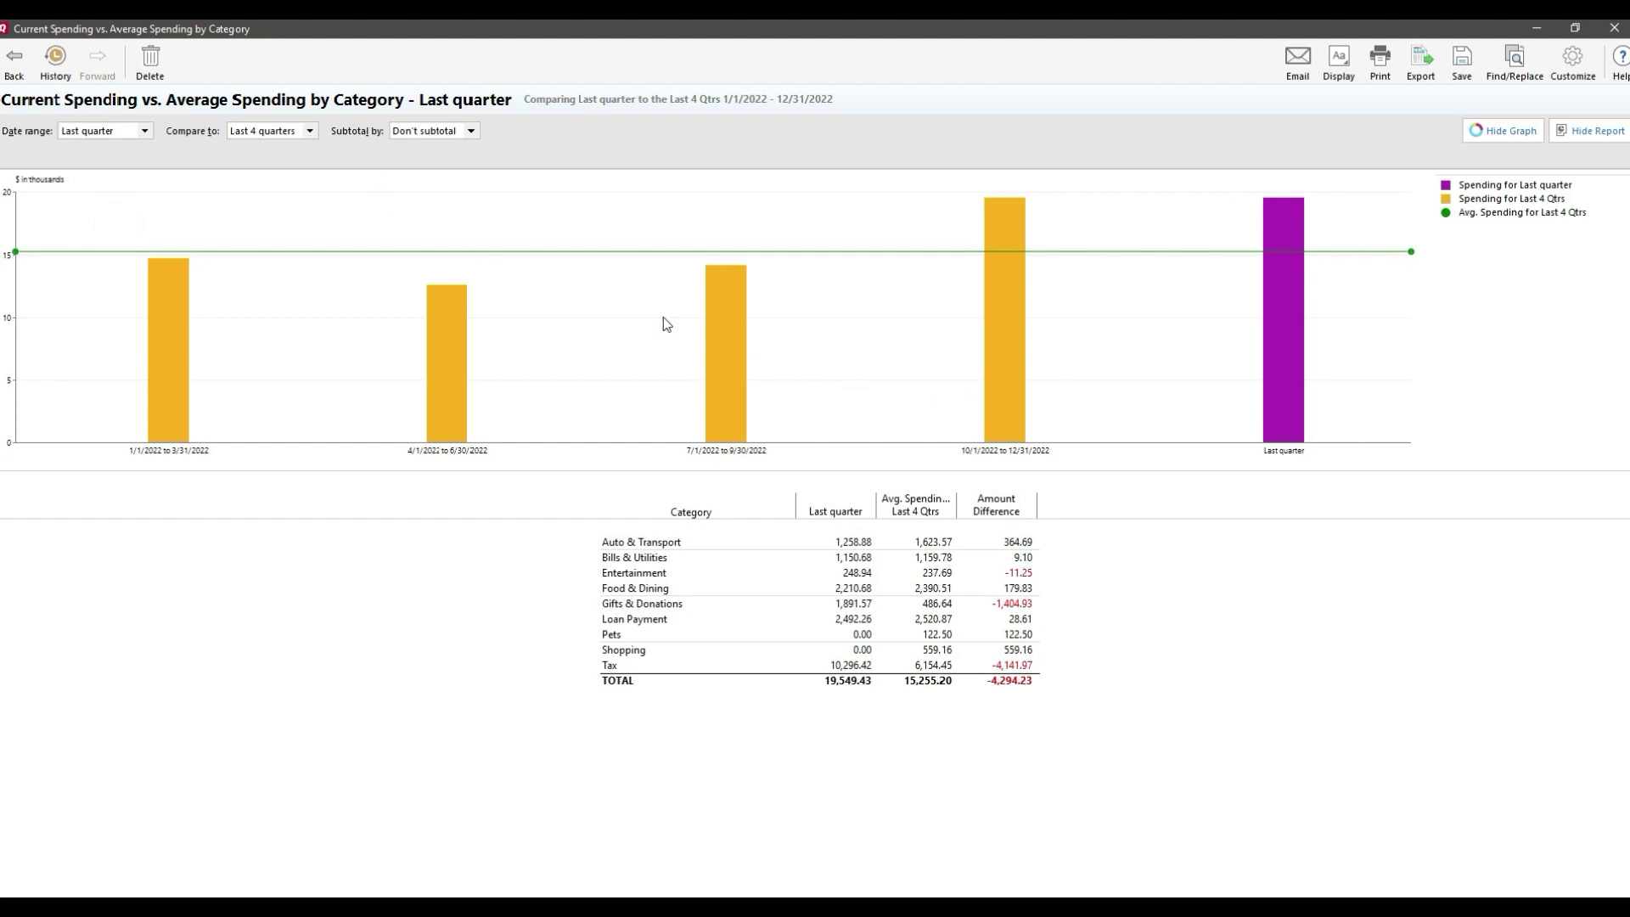
pyautogui.click(146, 132)
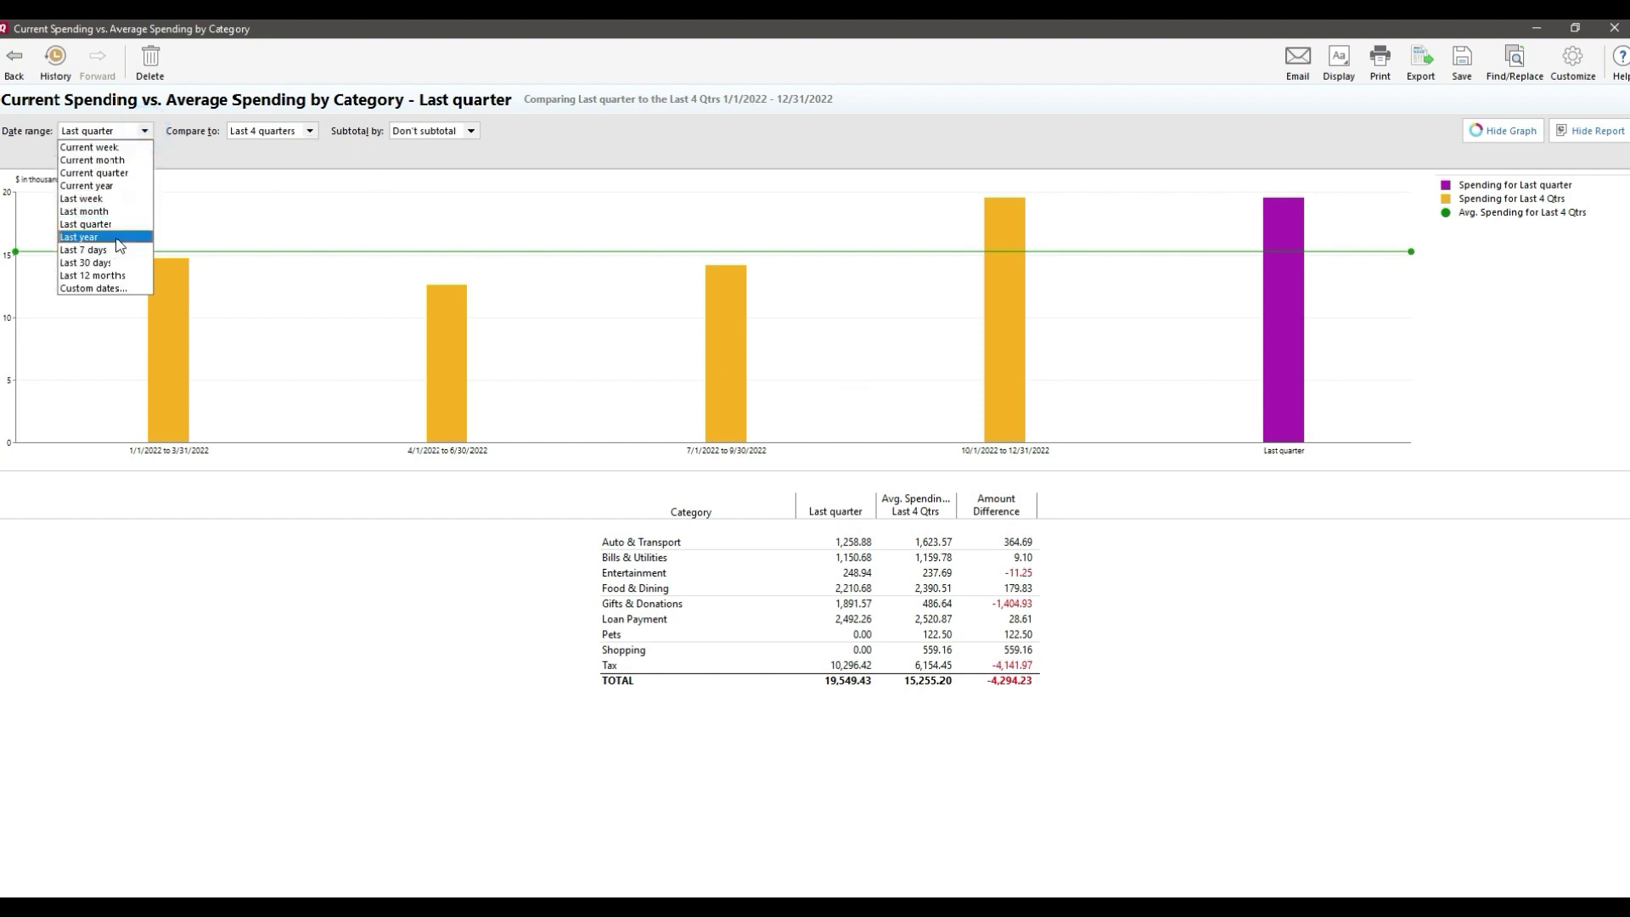
pyautogui.click(113, 235)
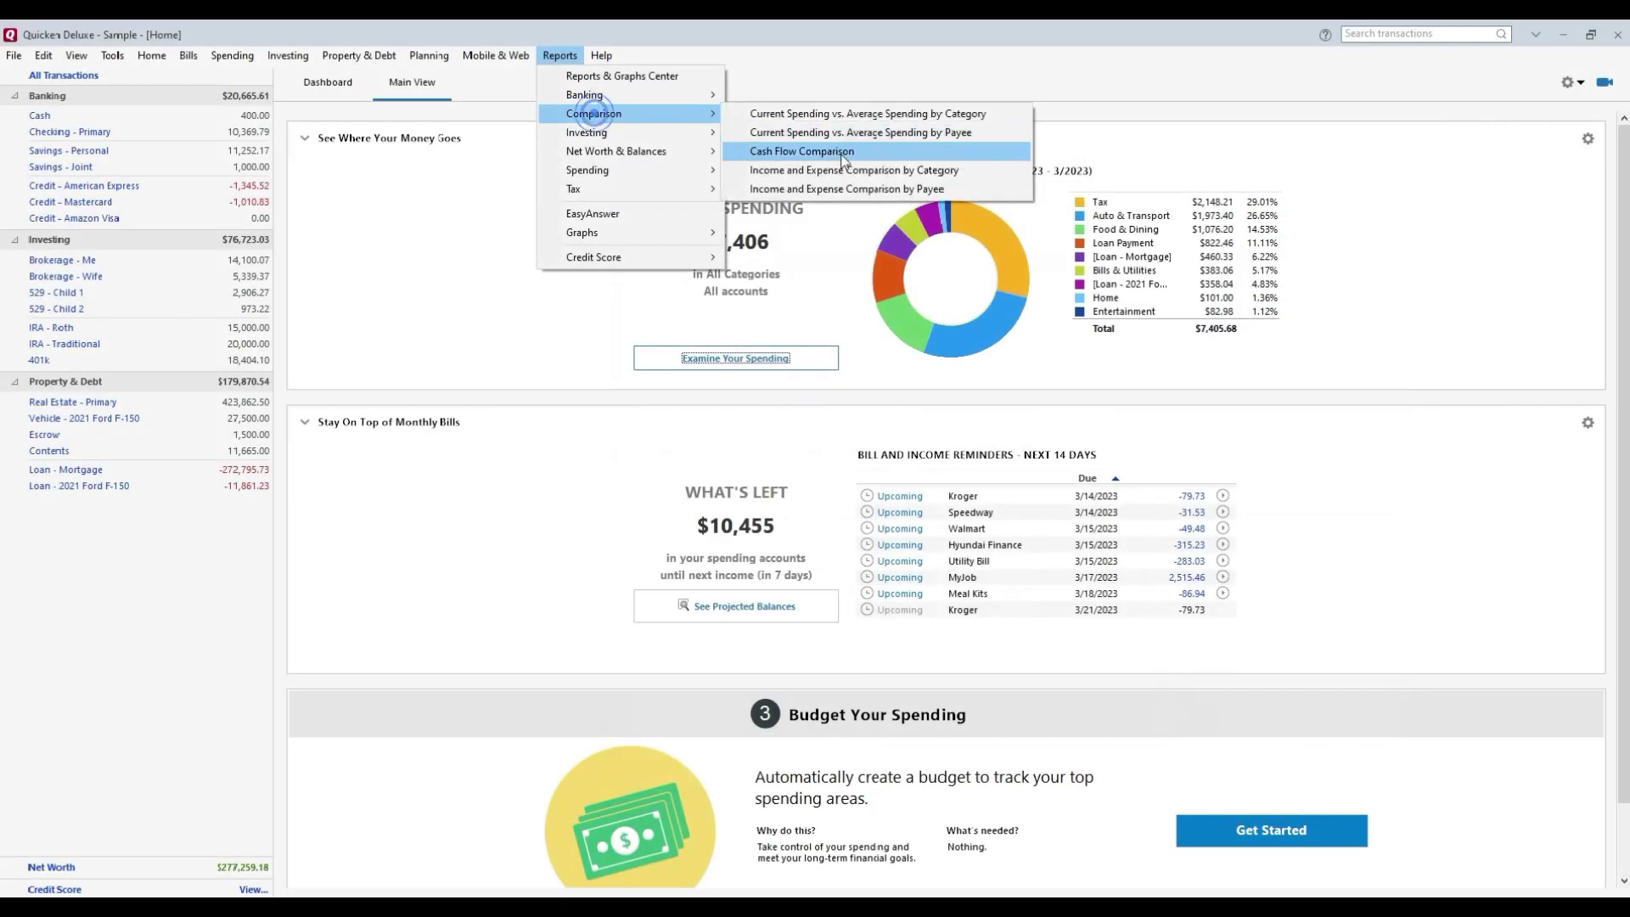
# Open the Income and Expense Comparison by Category report and maximize its window.
pyautogui.click(879, 173)
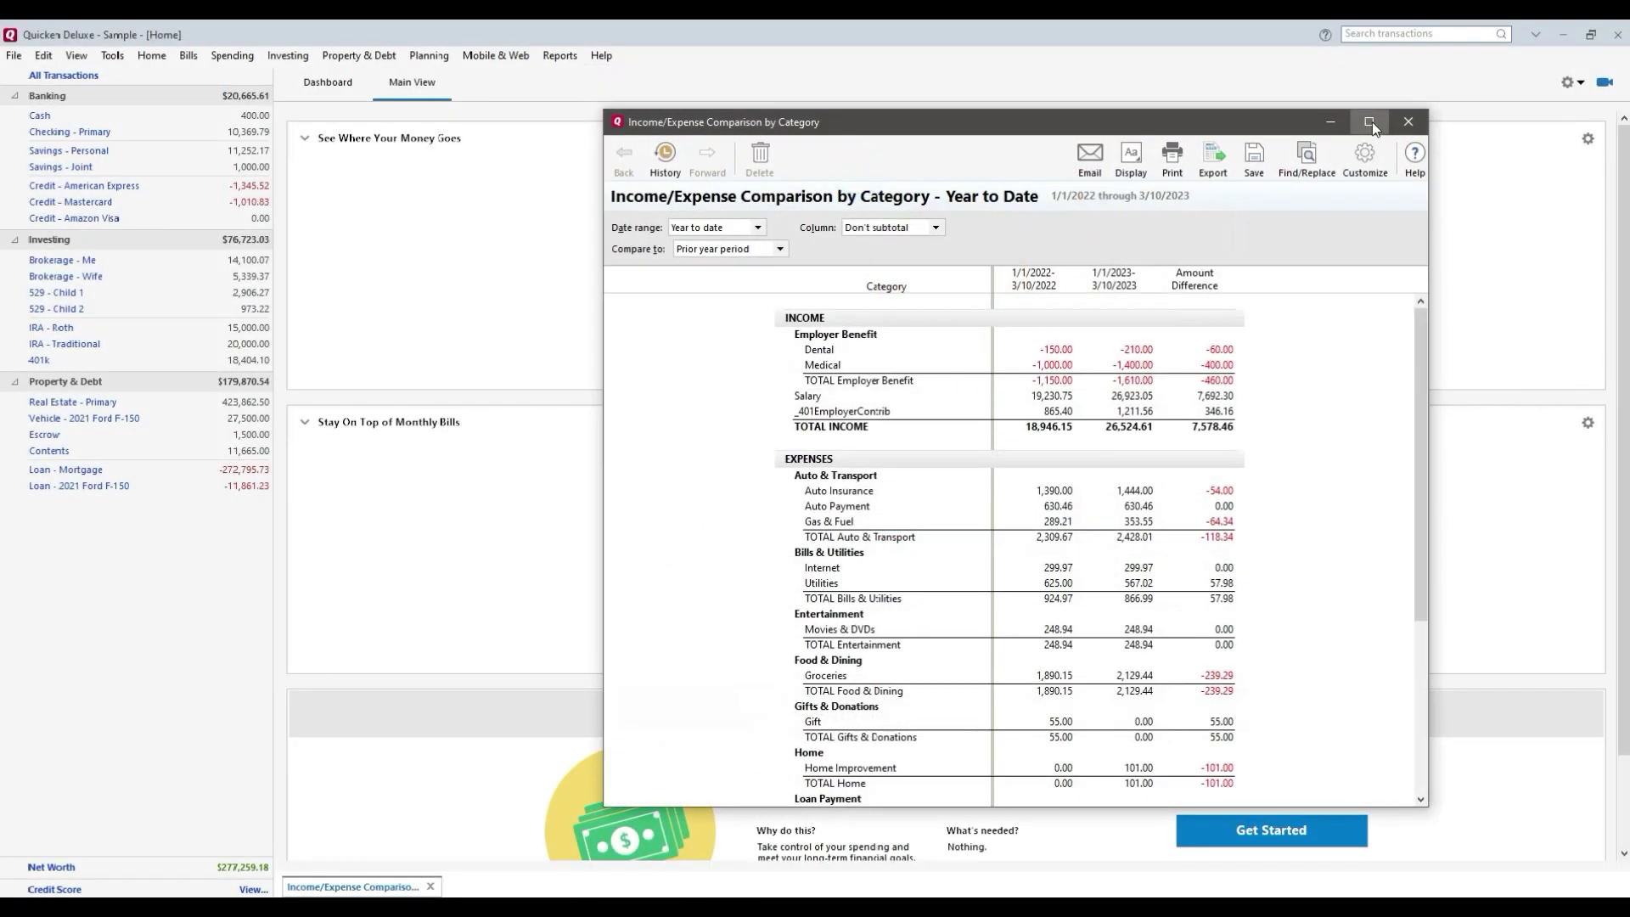
pyautogui.click(1371, 114)
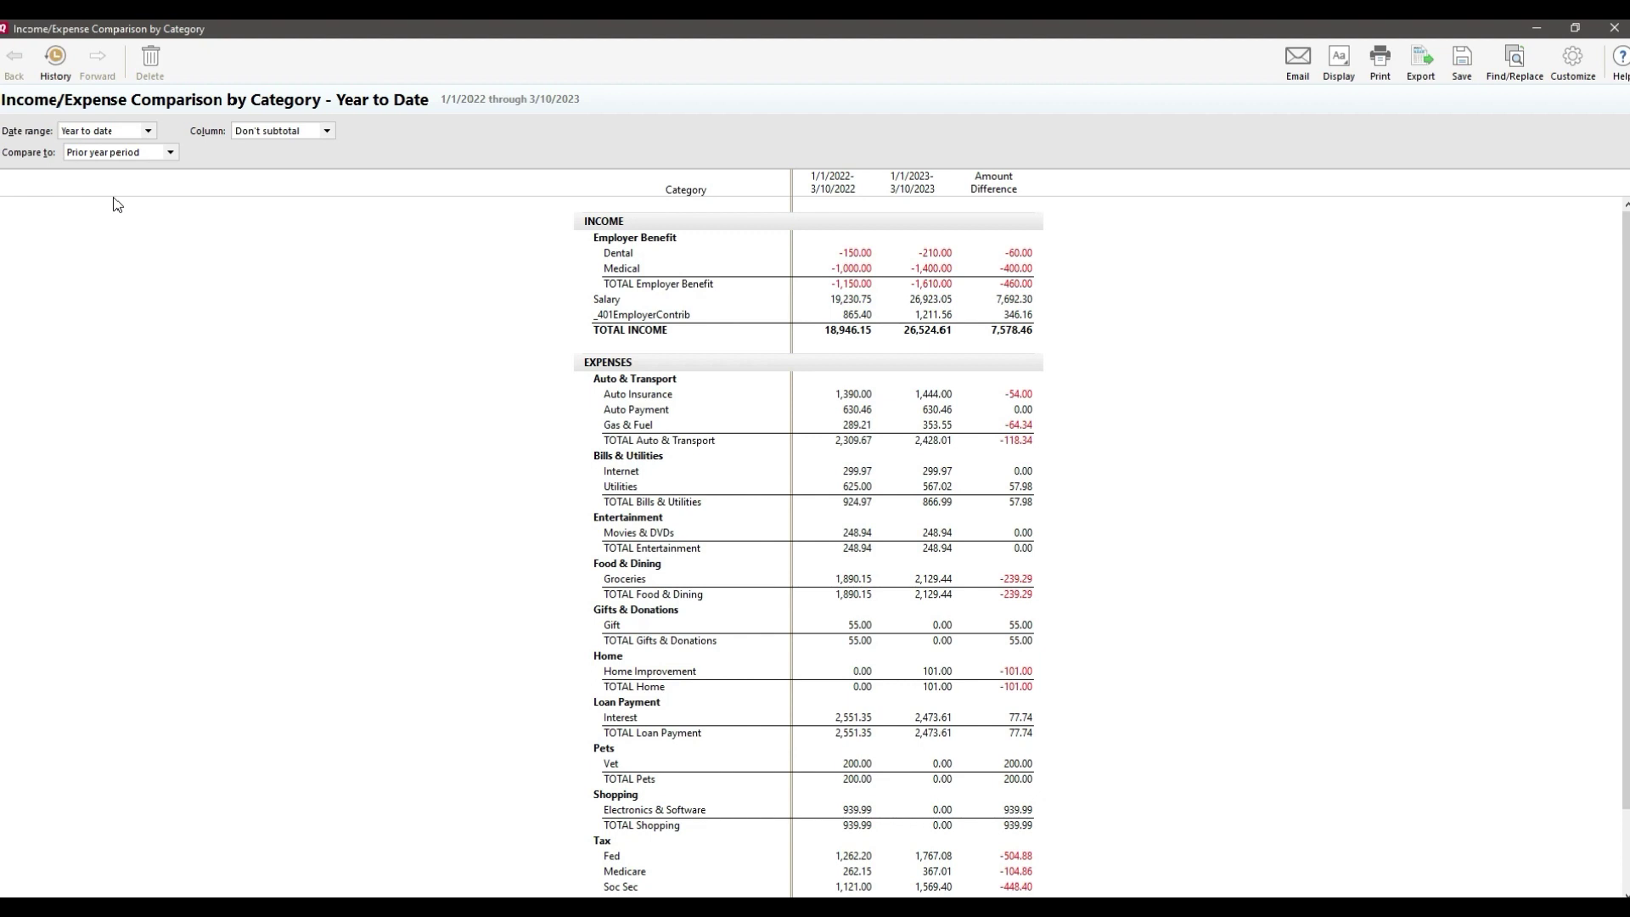
pyautogui.click(146, 131)
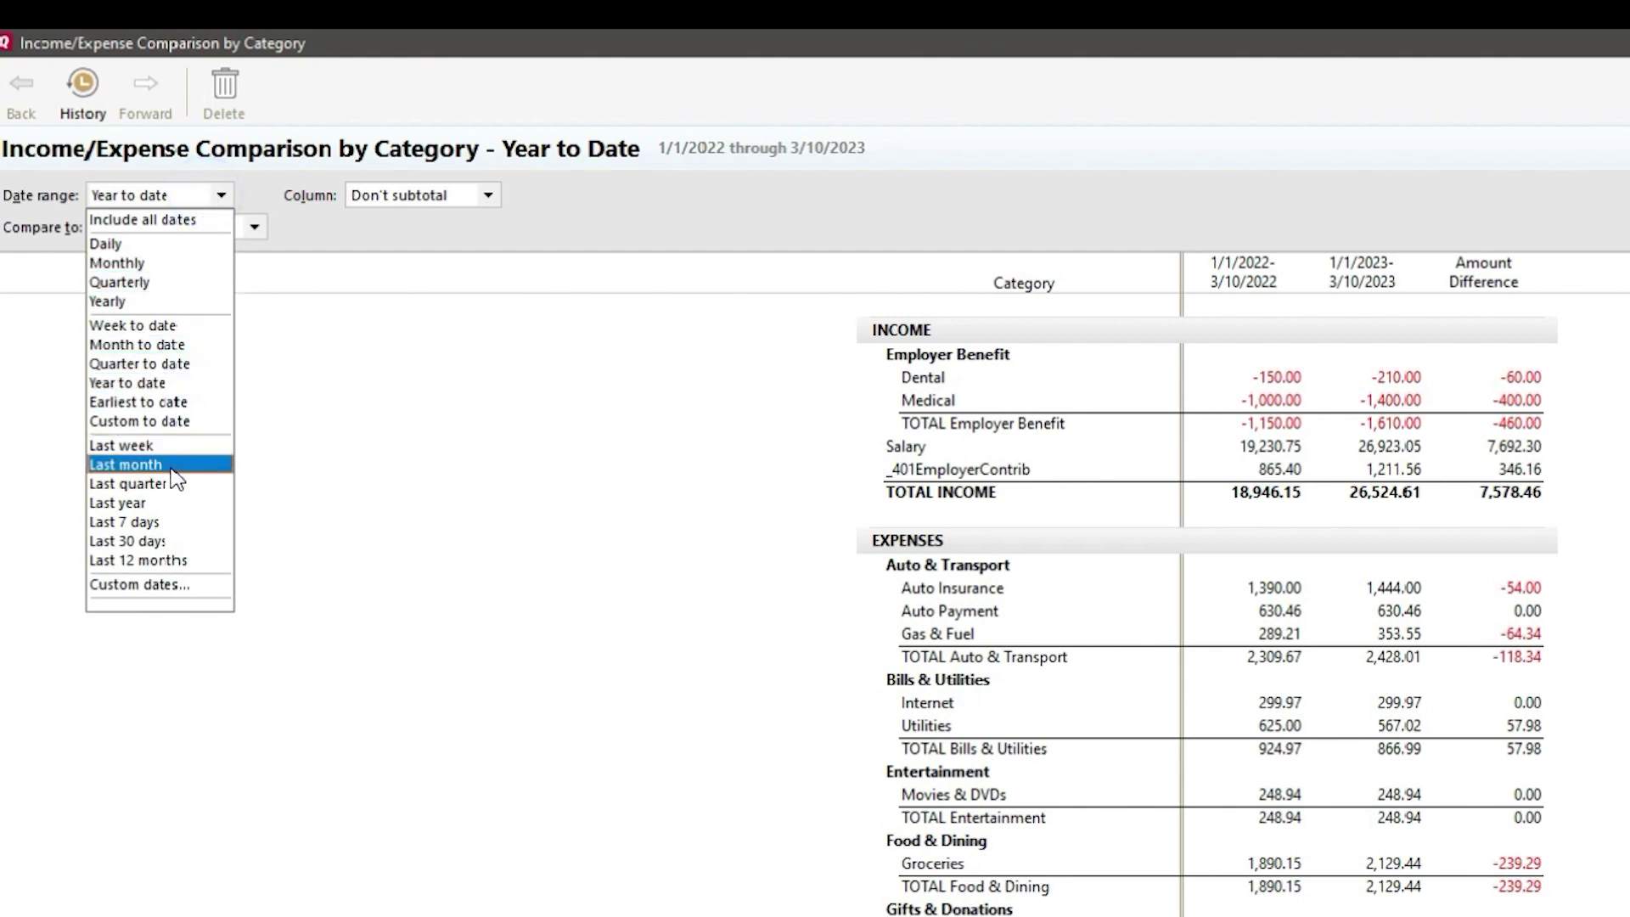
# Set the date range to Last month, comparing to Prior year period instead of Last year.
pyautogui.click(136, 464)
pyautogui.click(254, 227)
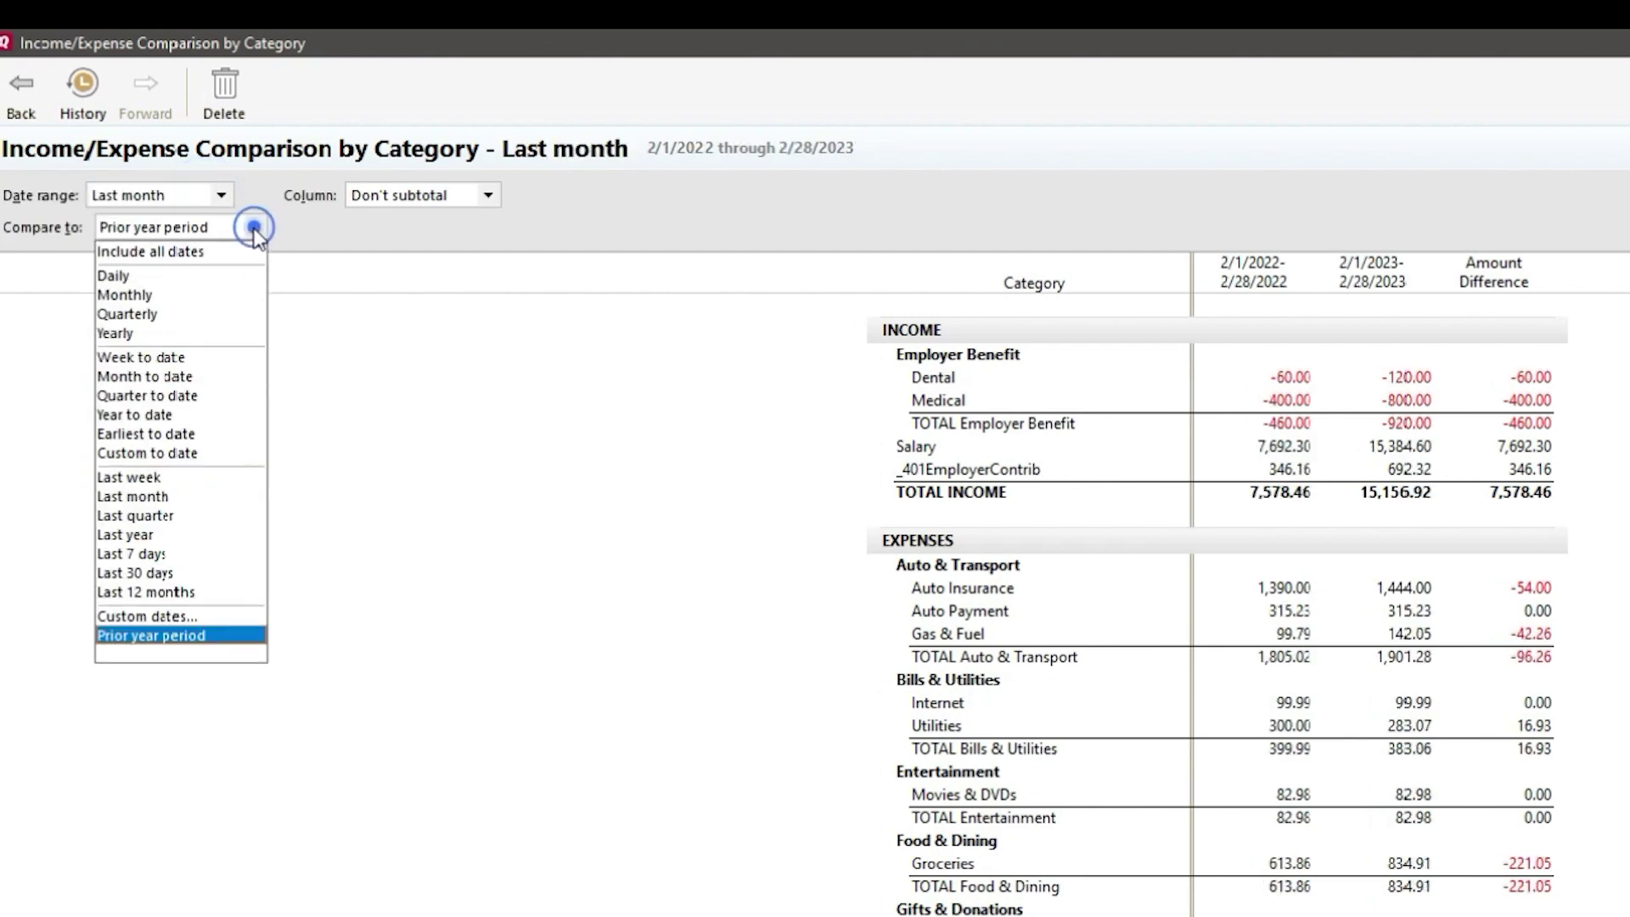
pyautogui.click(188, 544)
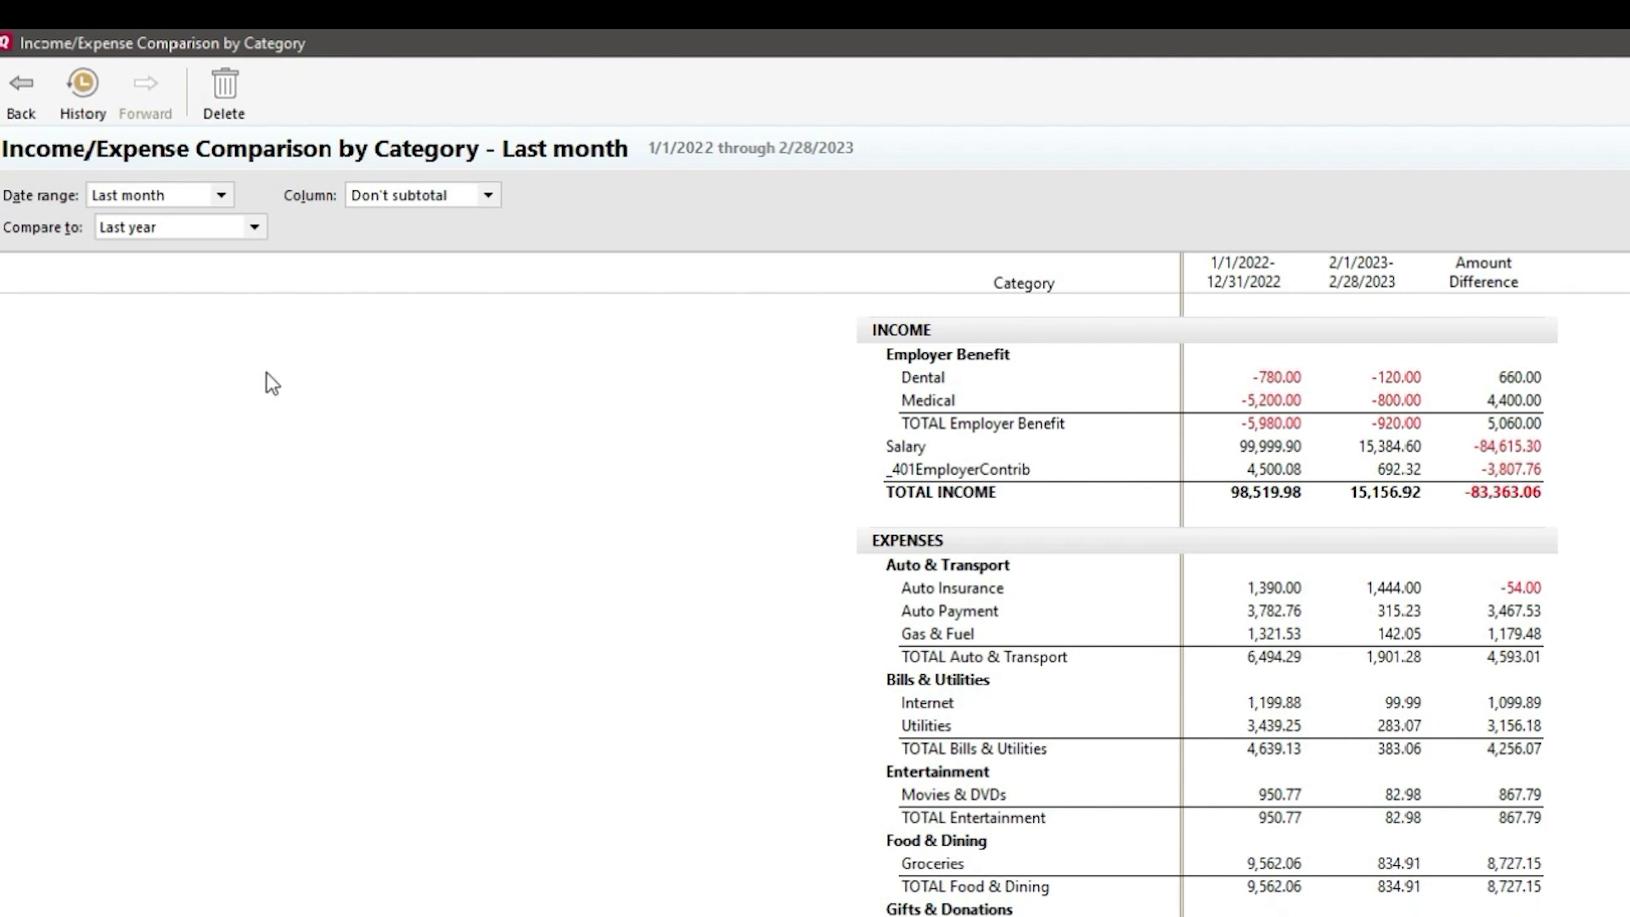
pyautogui.click(227, 226)
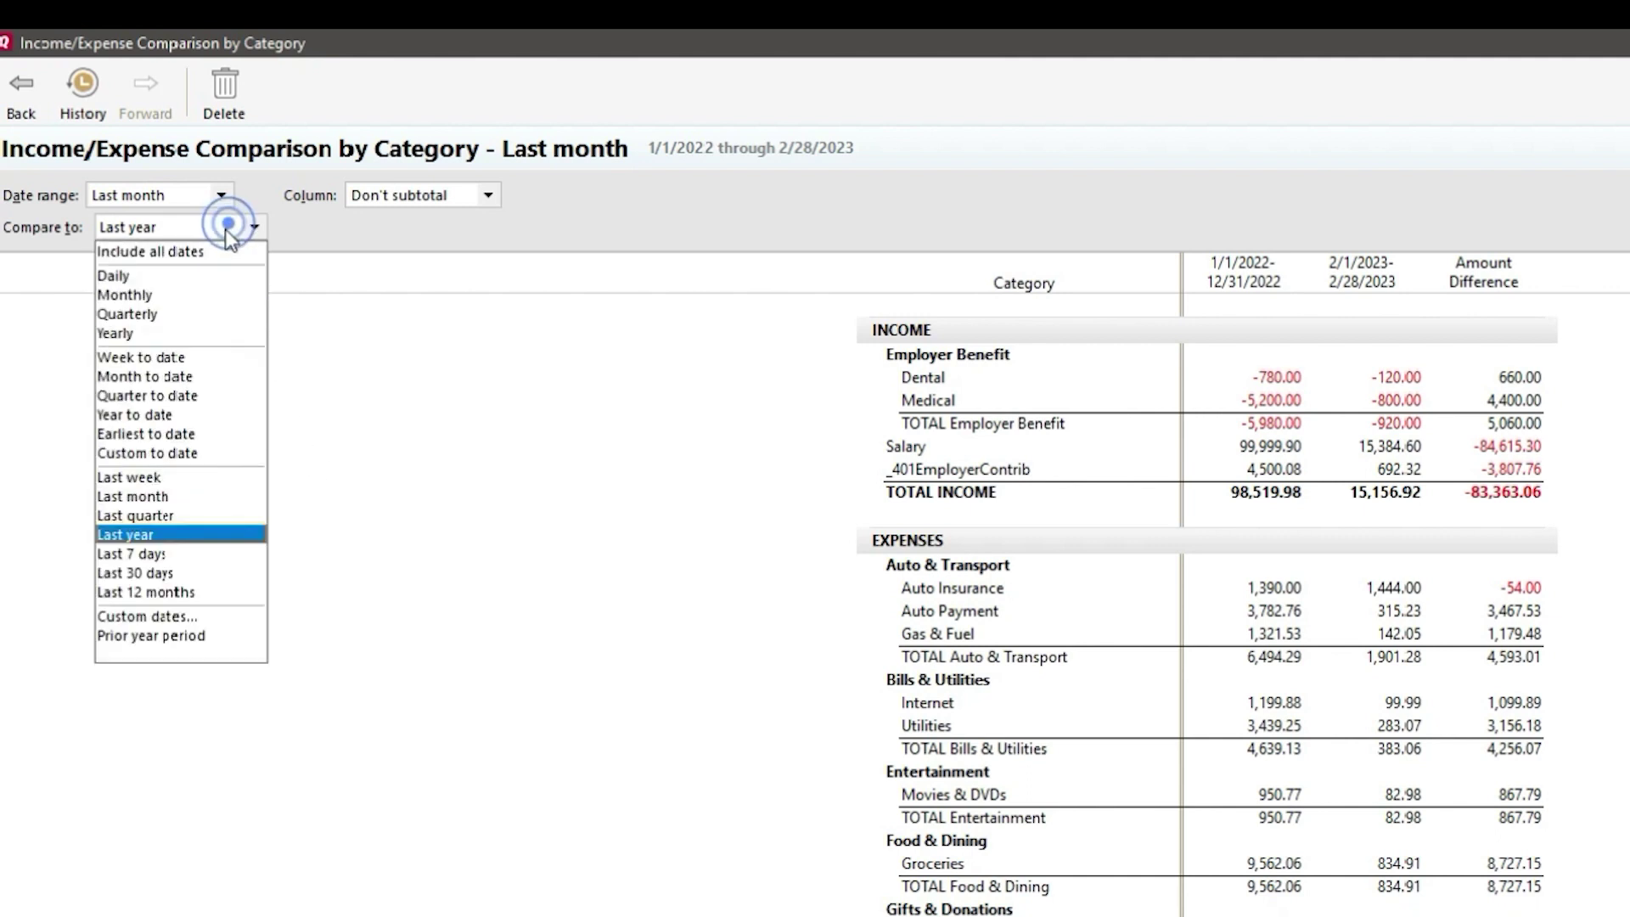
pyautogui.click(214, 636)
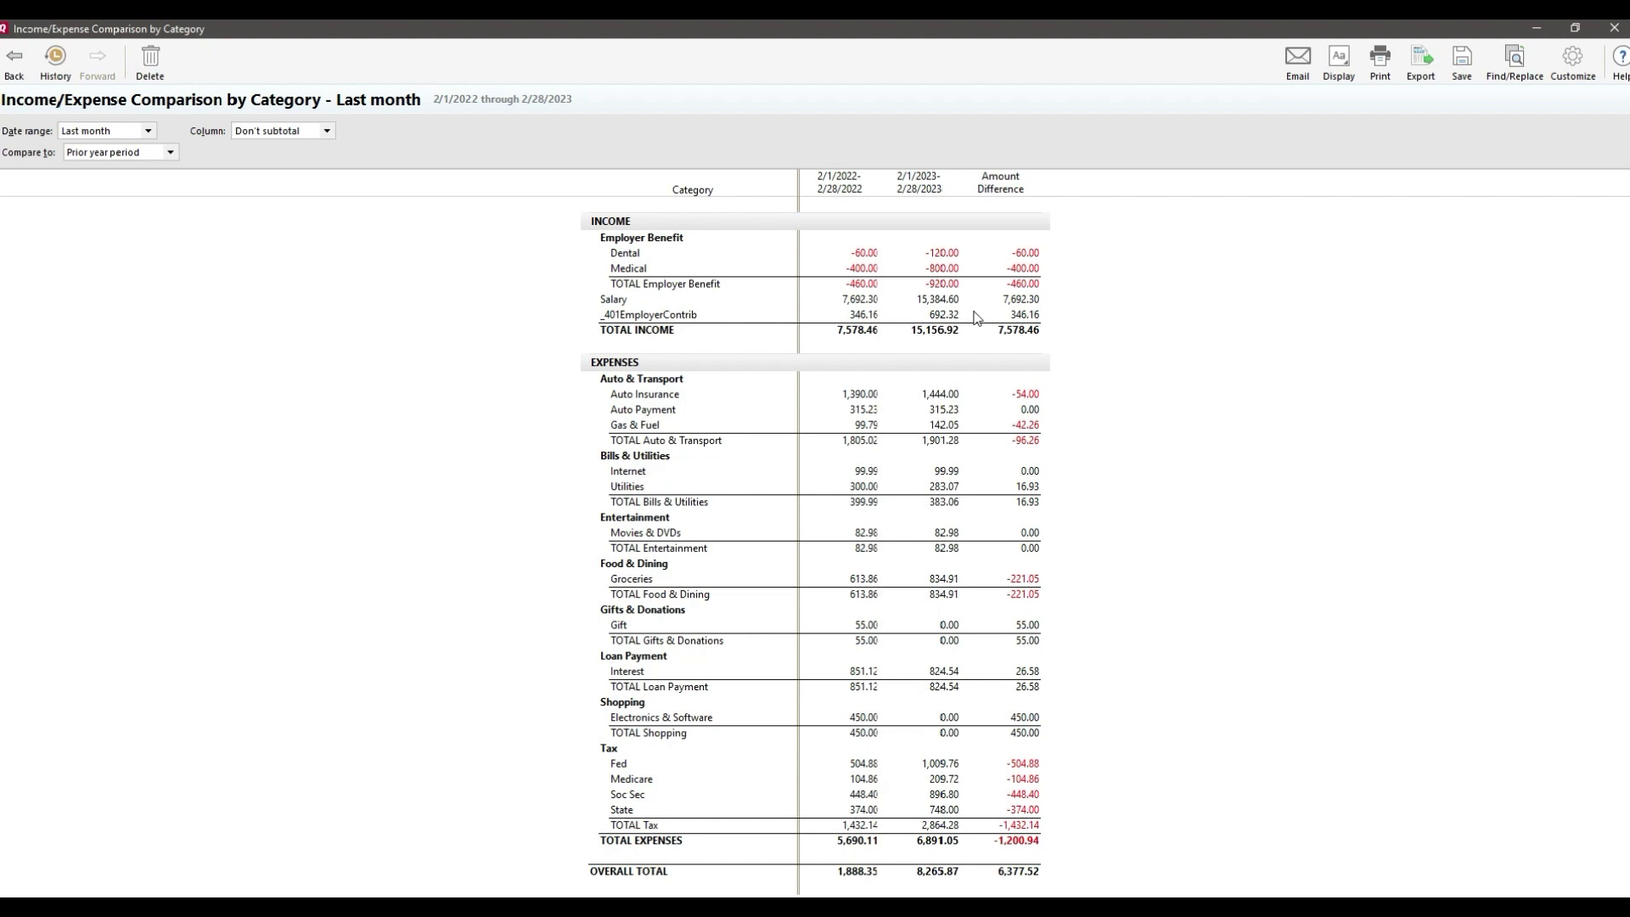
pyautogui.click(1572, 61)
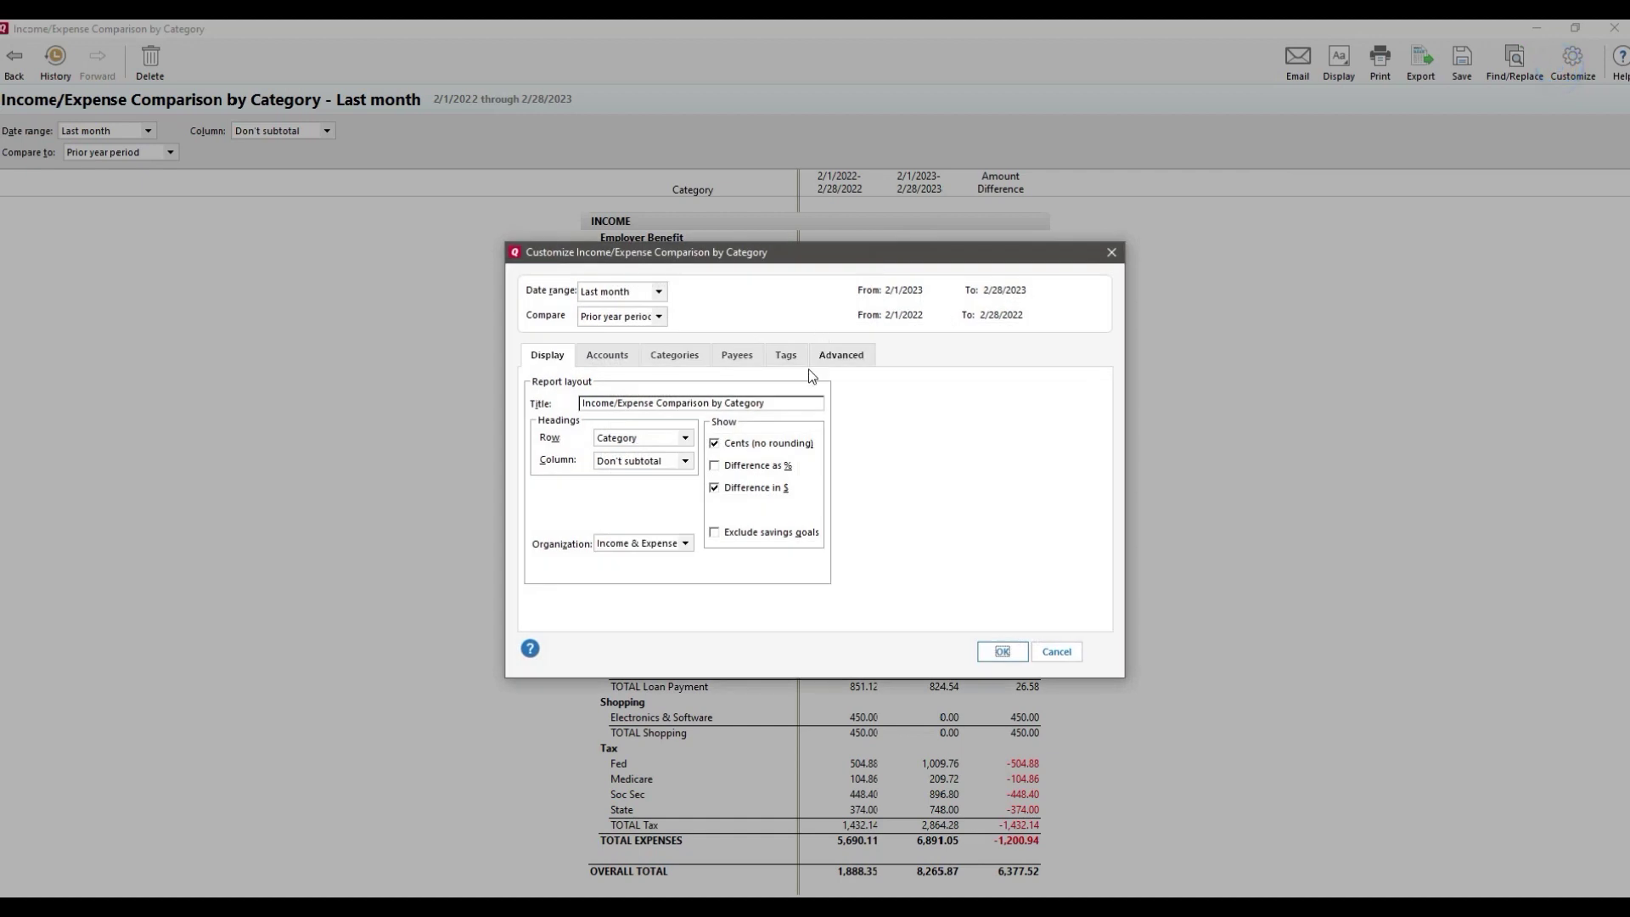
# Set Subcategories to Hide all in the income/expense comparison's Advanced settings.
pyautogui.click(839, 356)
pyautogui.click(700, 527)
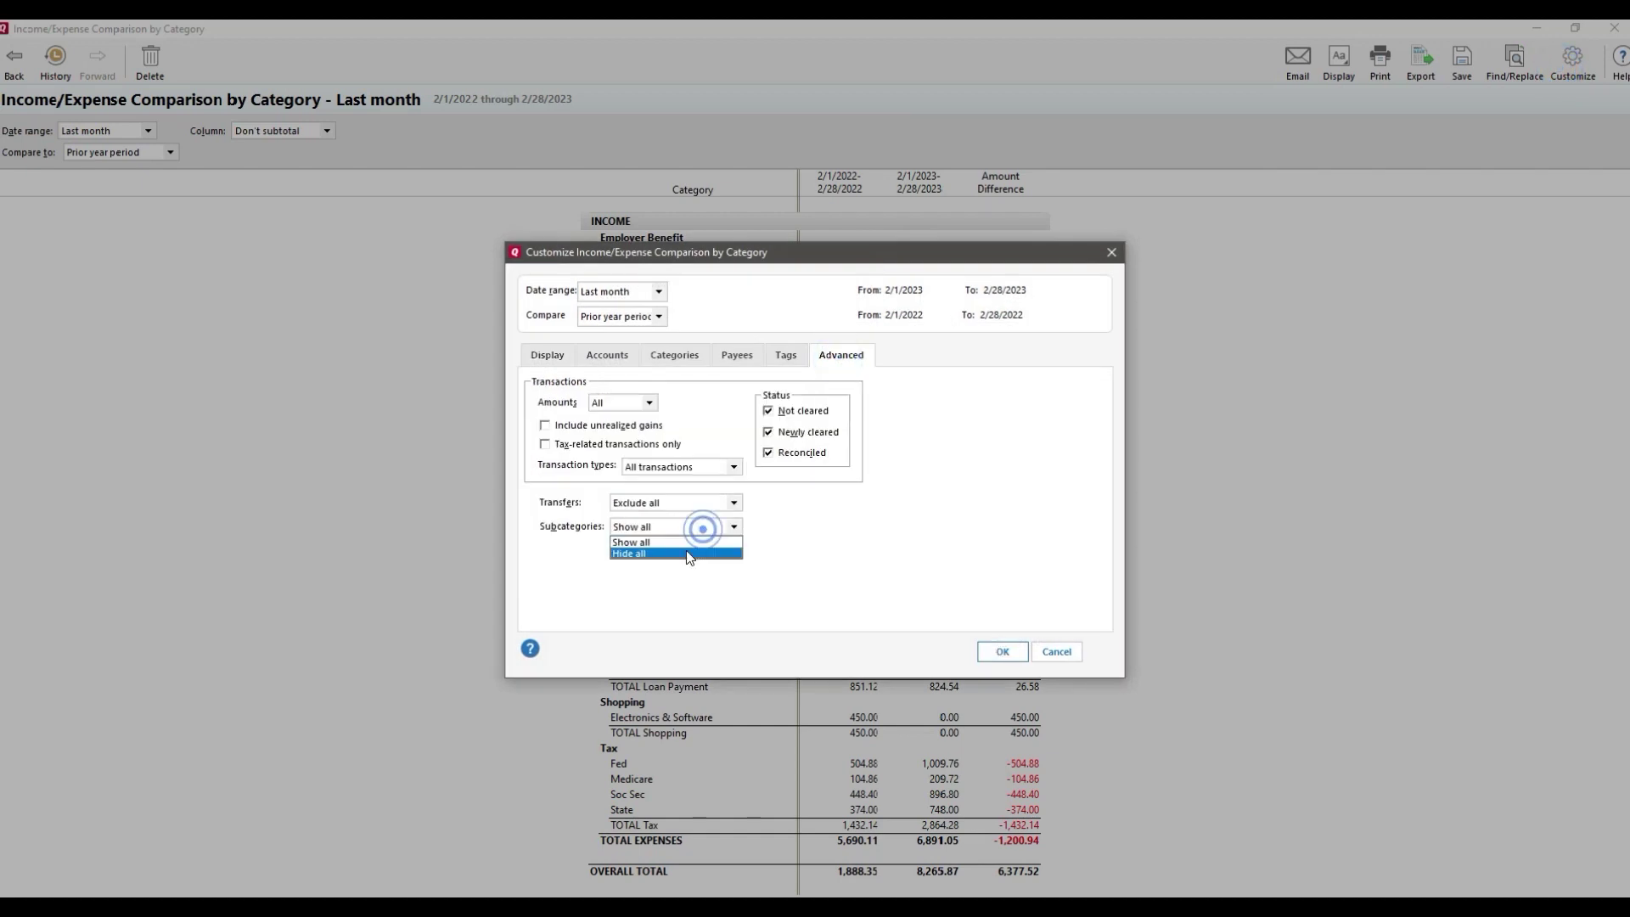
pyautogui.click(685, 550)
pyautogui.click(1001, 652)
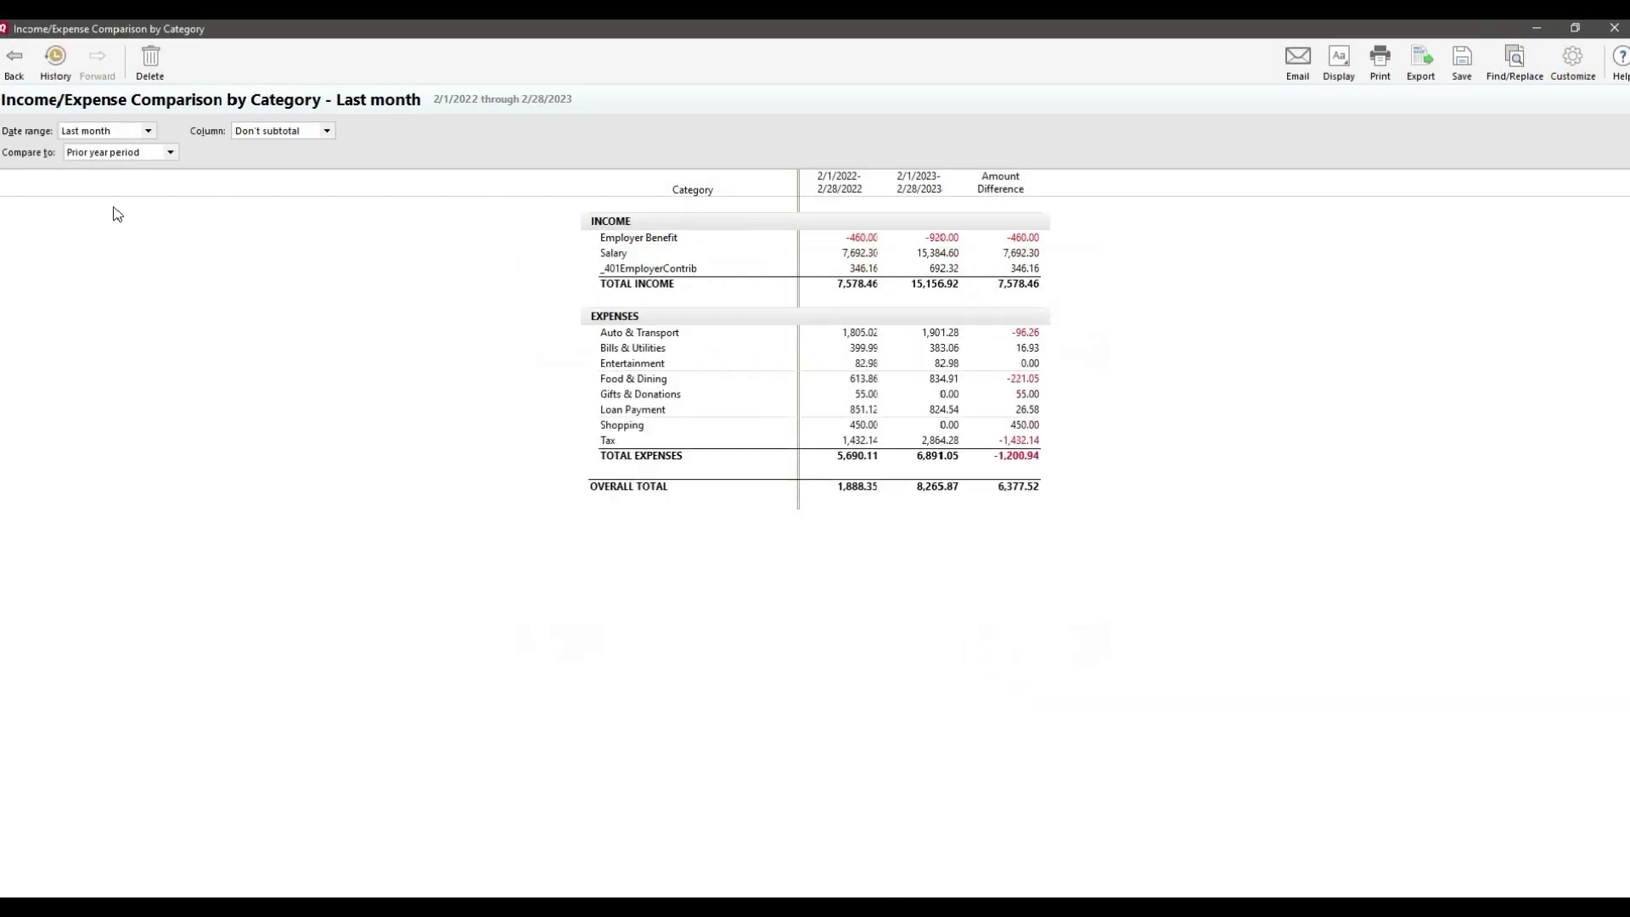
# Switch the date range to Month to date, keeping the Prior year period comparison.
pyautogui.click(126, 132)
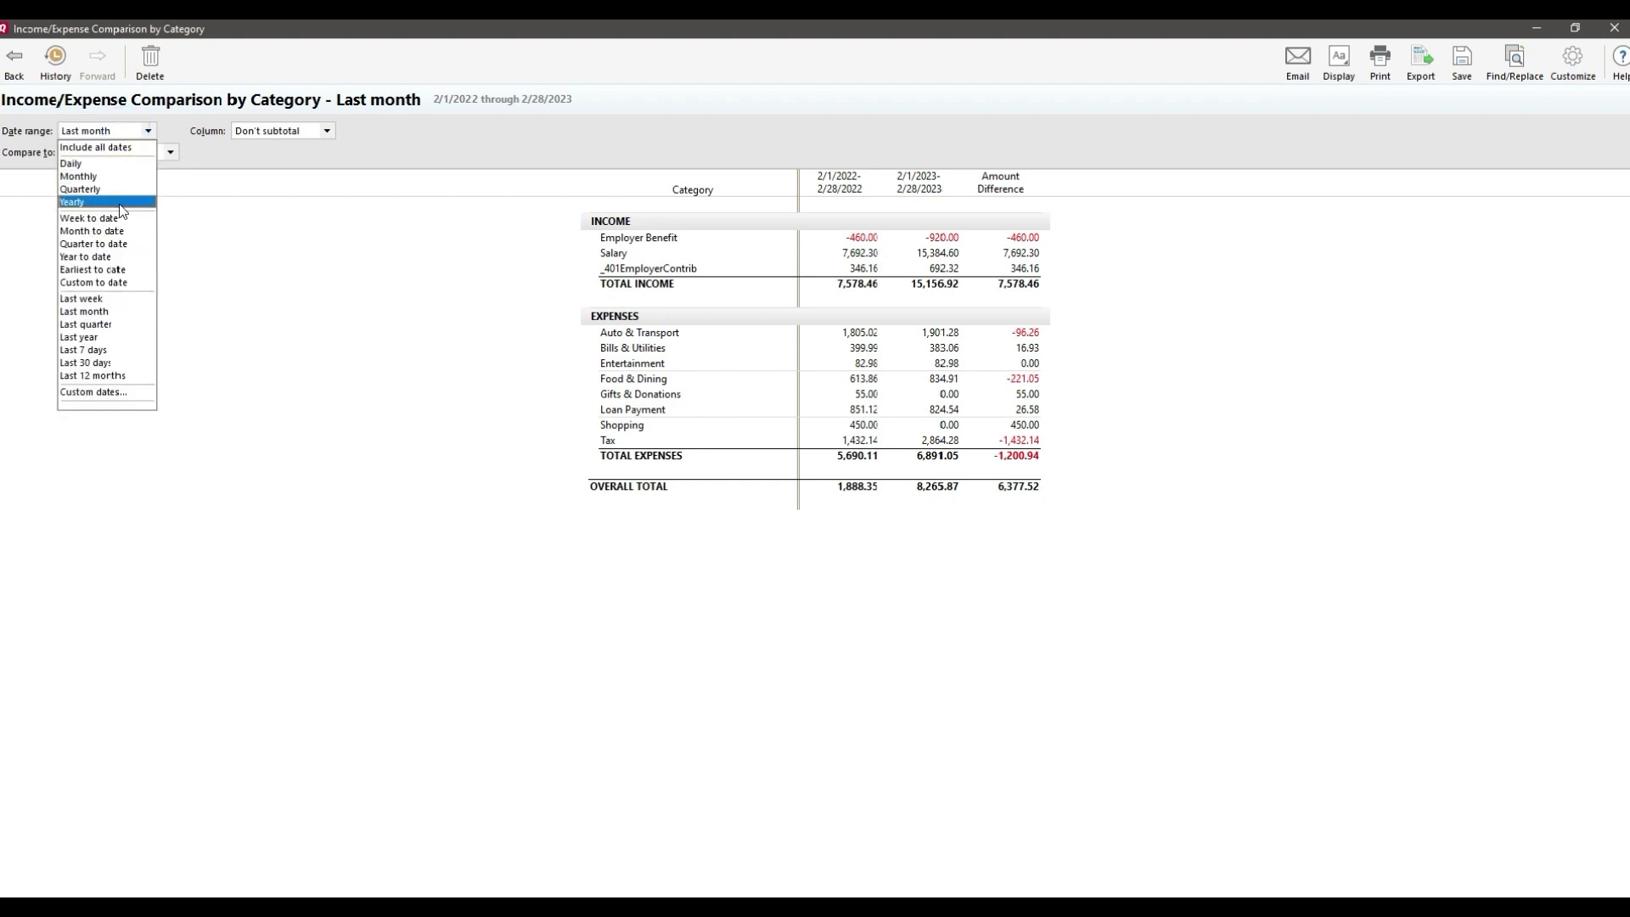
pyautogui.click(122, 230)
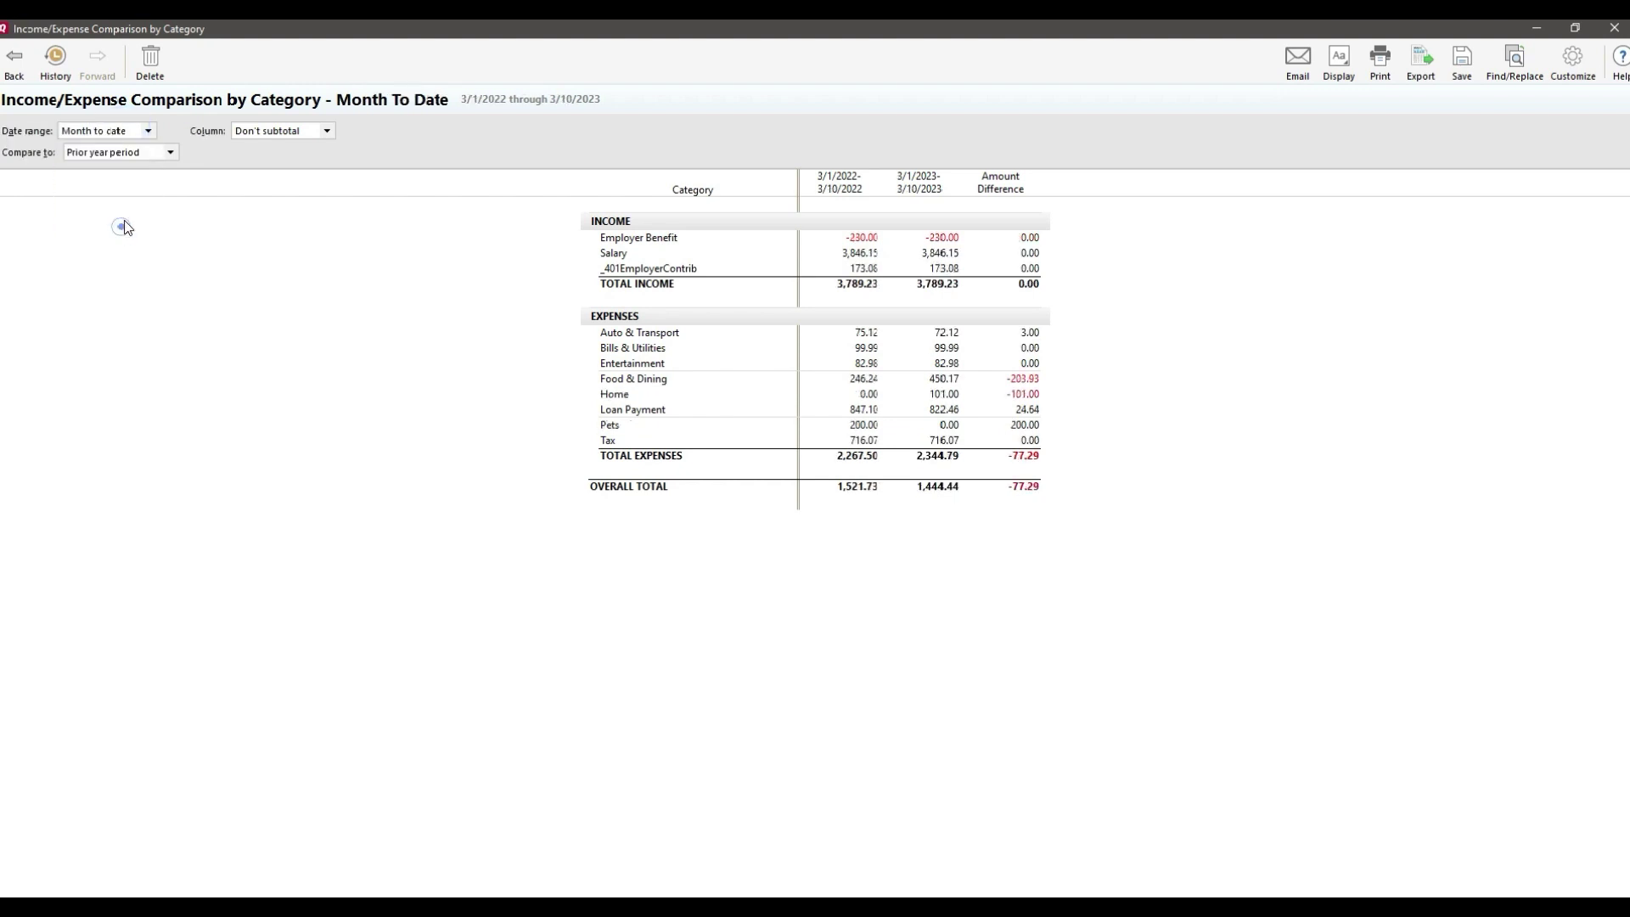
pyautogui.click(169, 158)
pyautogui.click(168, 159)
pyautogui.click(138, 424)
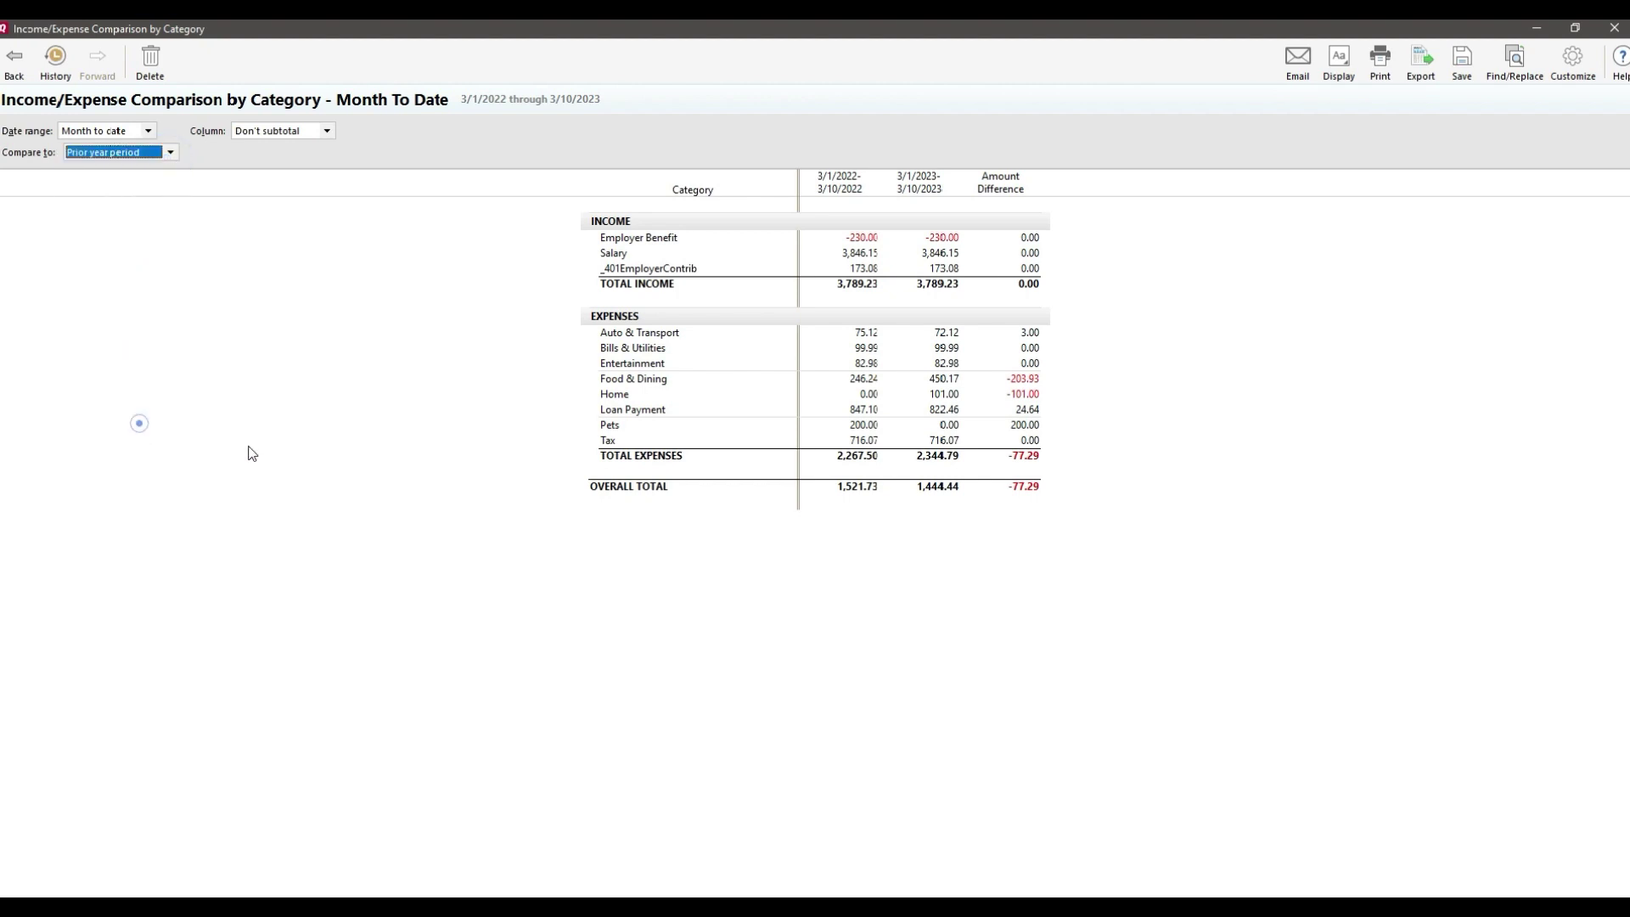
pyautogui.click(949, 601)
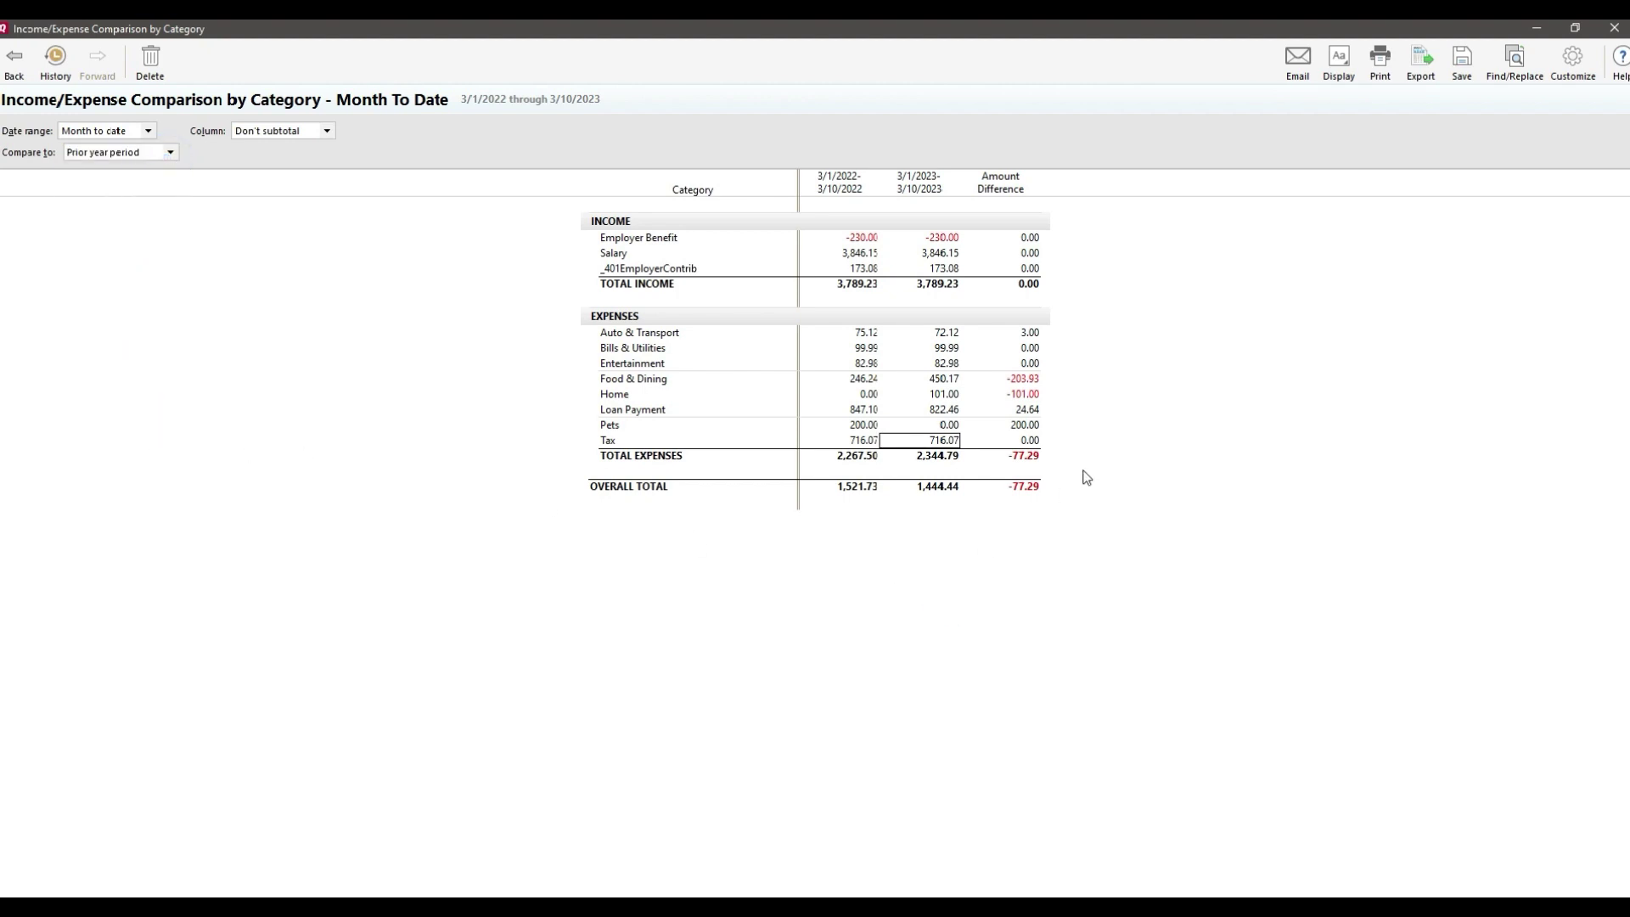
pyautogui.click(1114, 446)
pyautogui.click(939, 379)
pyautogui.click(1461, 60)
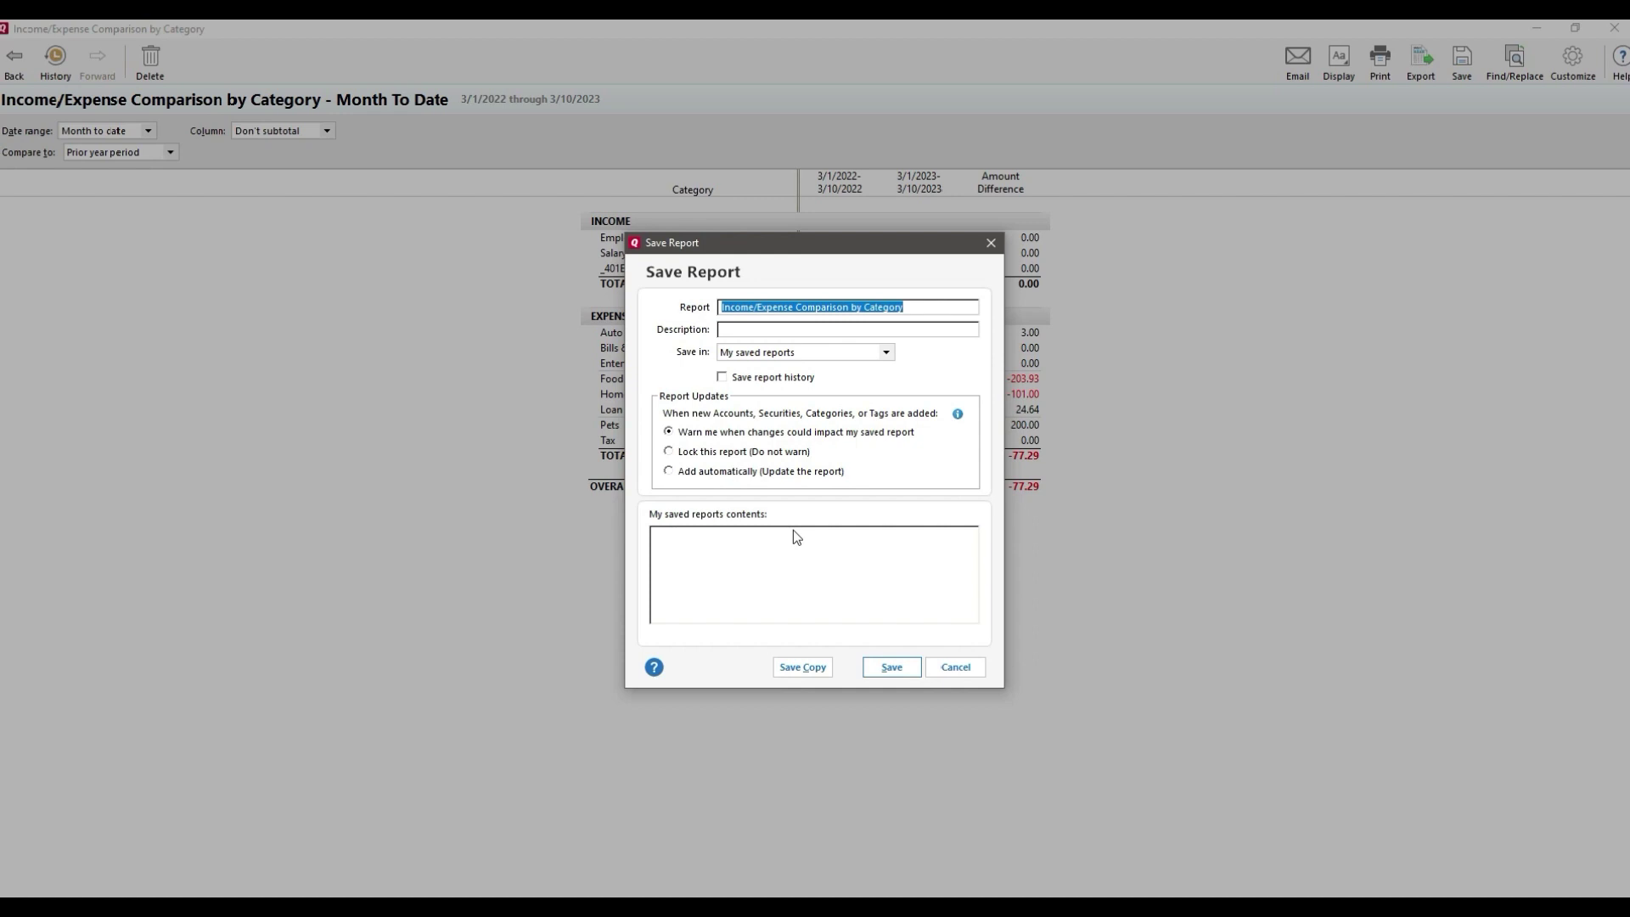
pyautogui.click(957, 667)
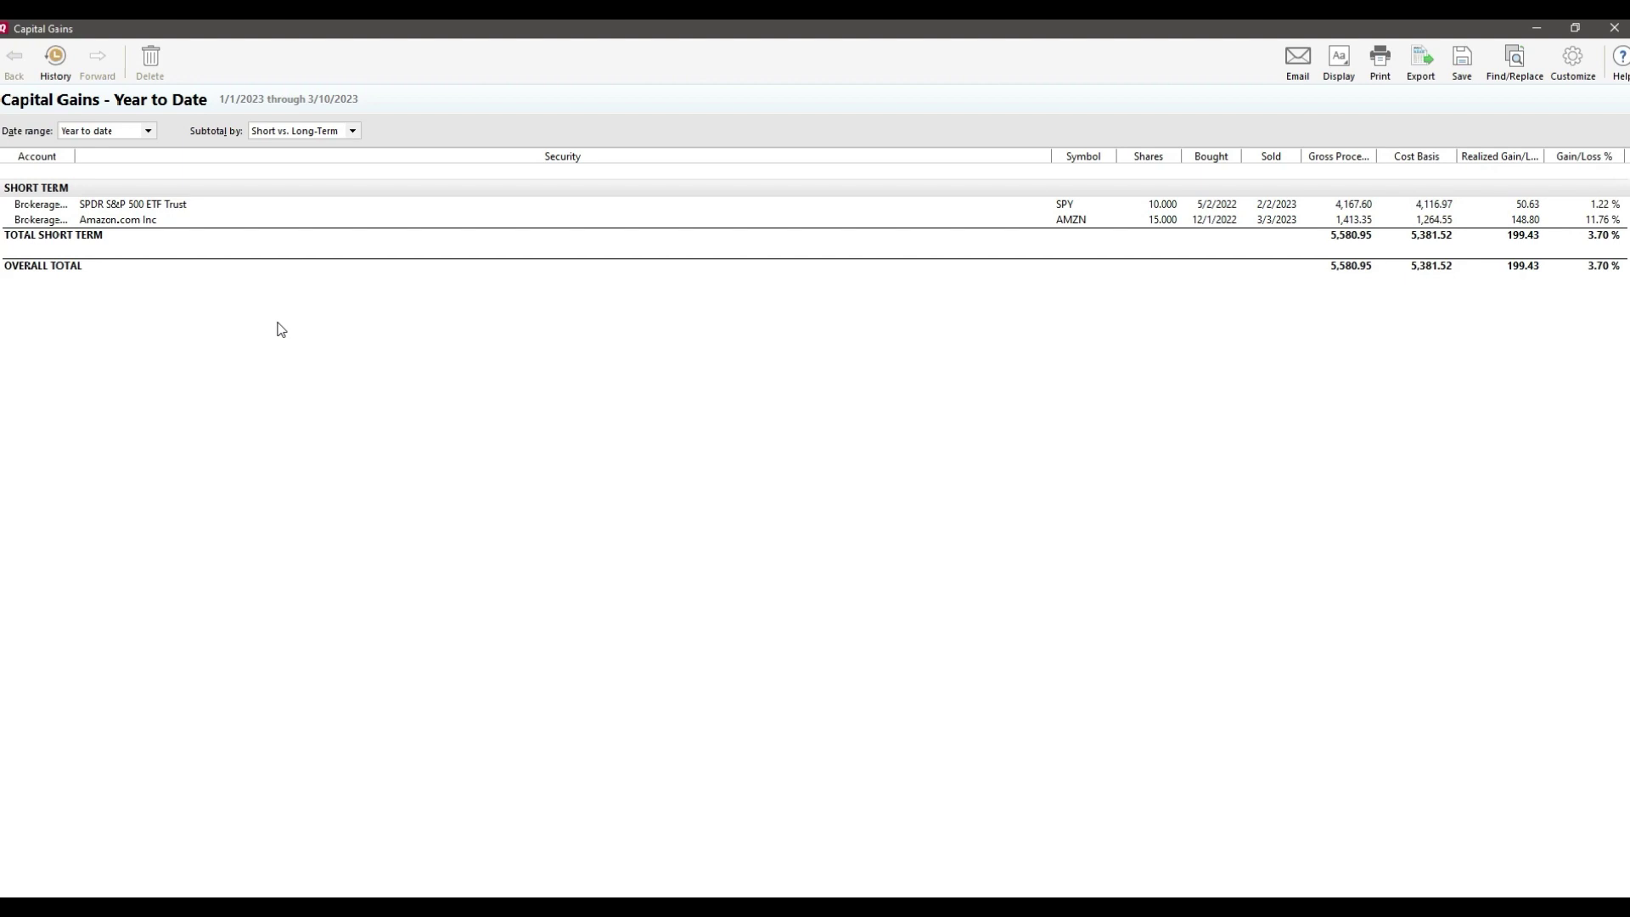
# Change the Capital Gains report's Subtotal by setting to Account.
pyautogui.click(307, 130)
pyautogui.click(297, 198)
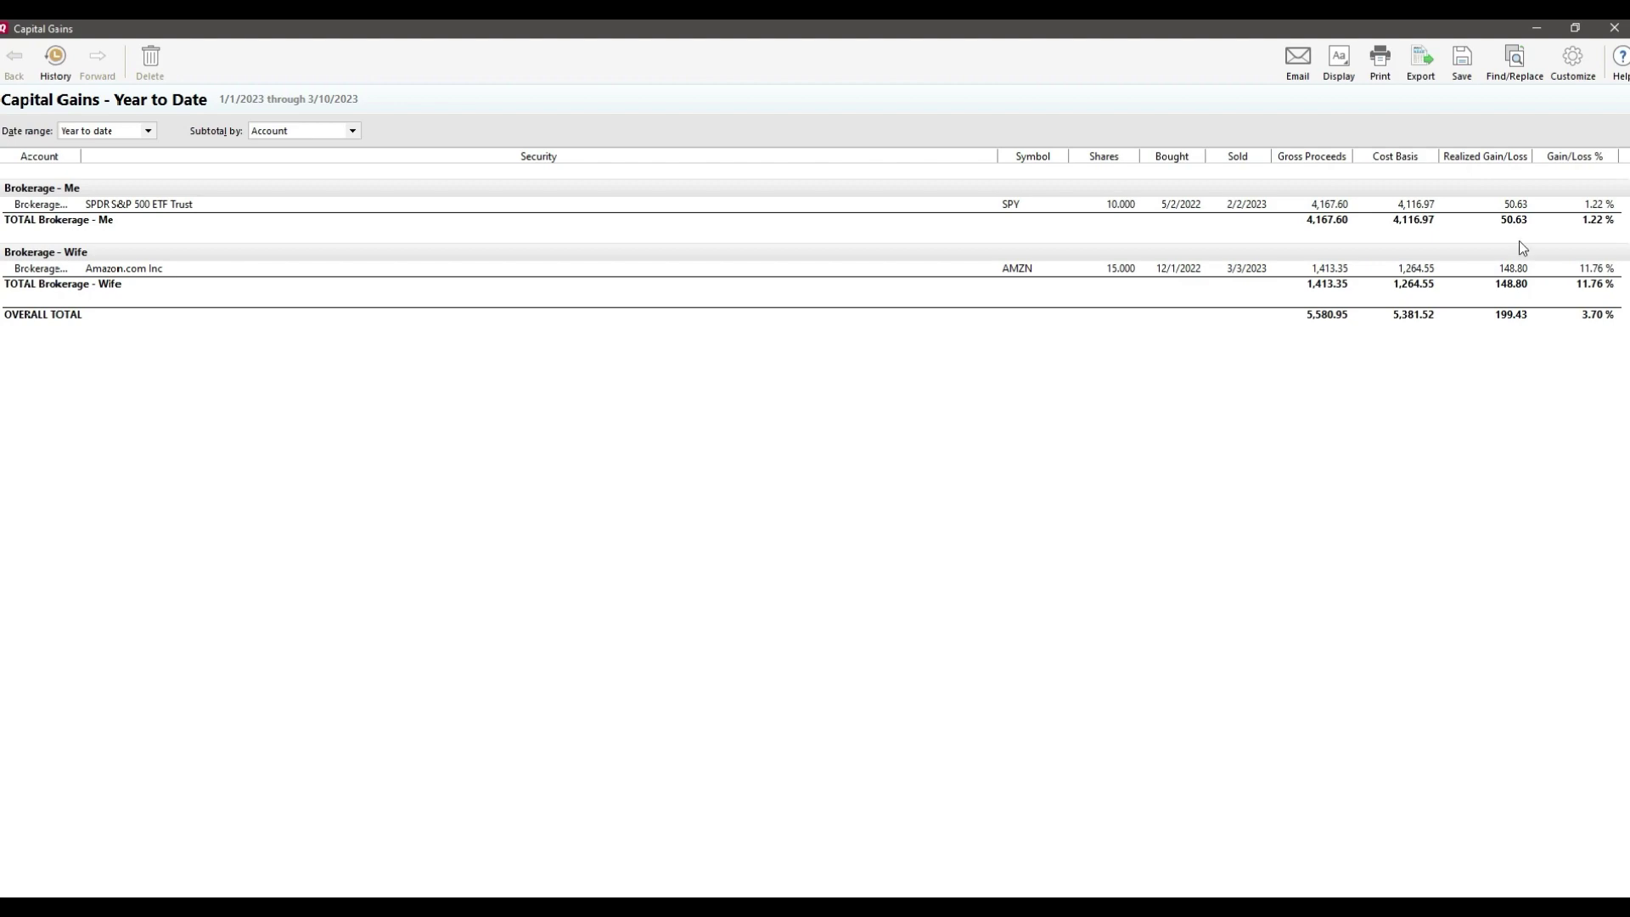
# Close Capital Gains, open the Net Worth report from Reports, and make its window taller.
pyautogui.click(1614, 28)
pyautogui.click(559, 55)
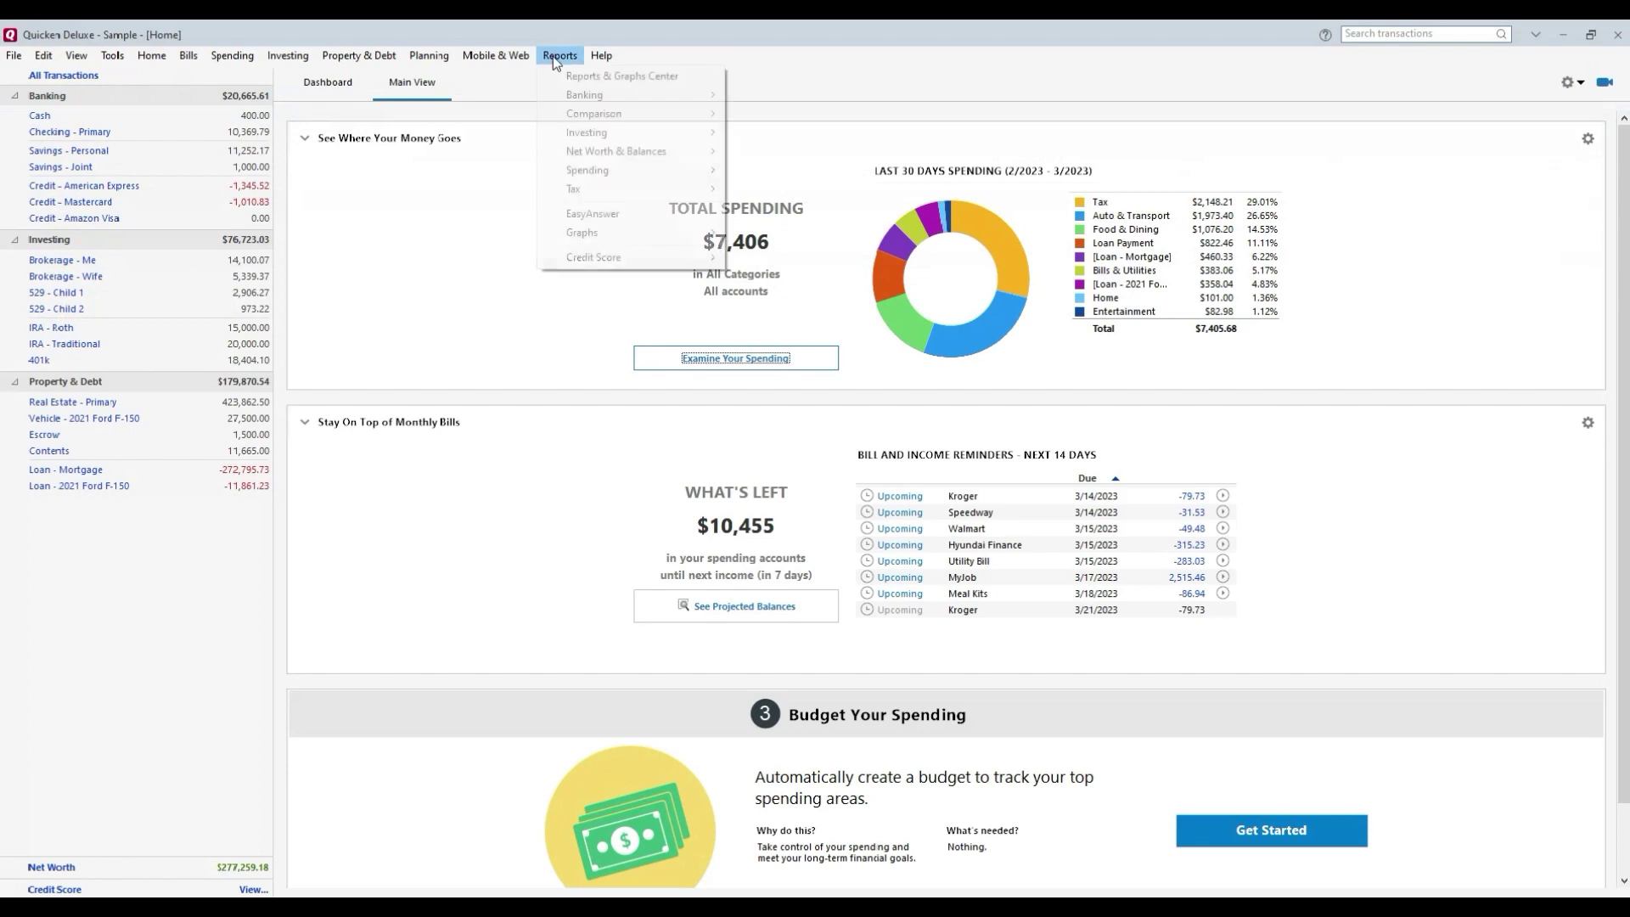
pyautogui.click(586, 131)
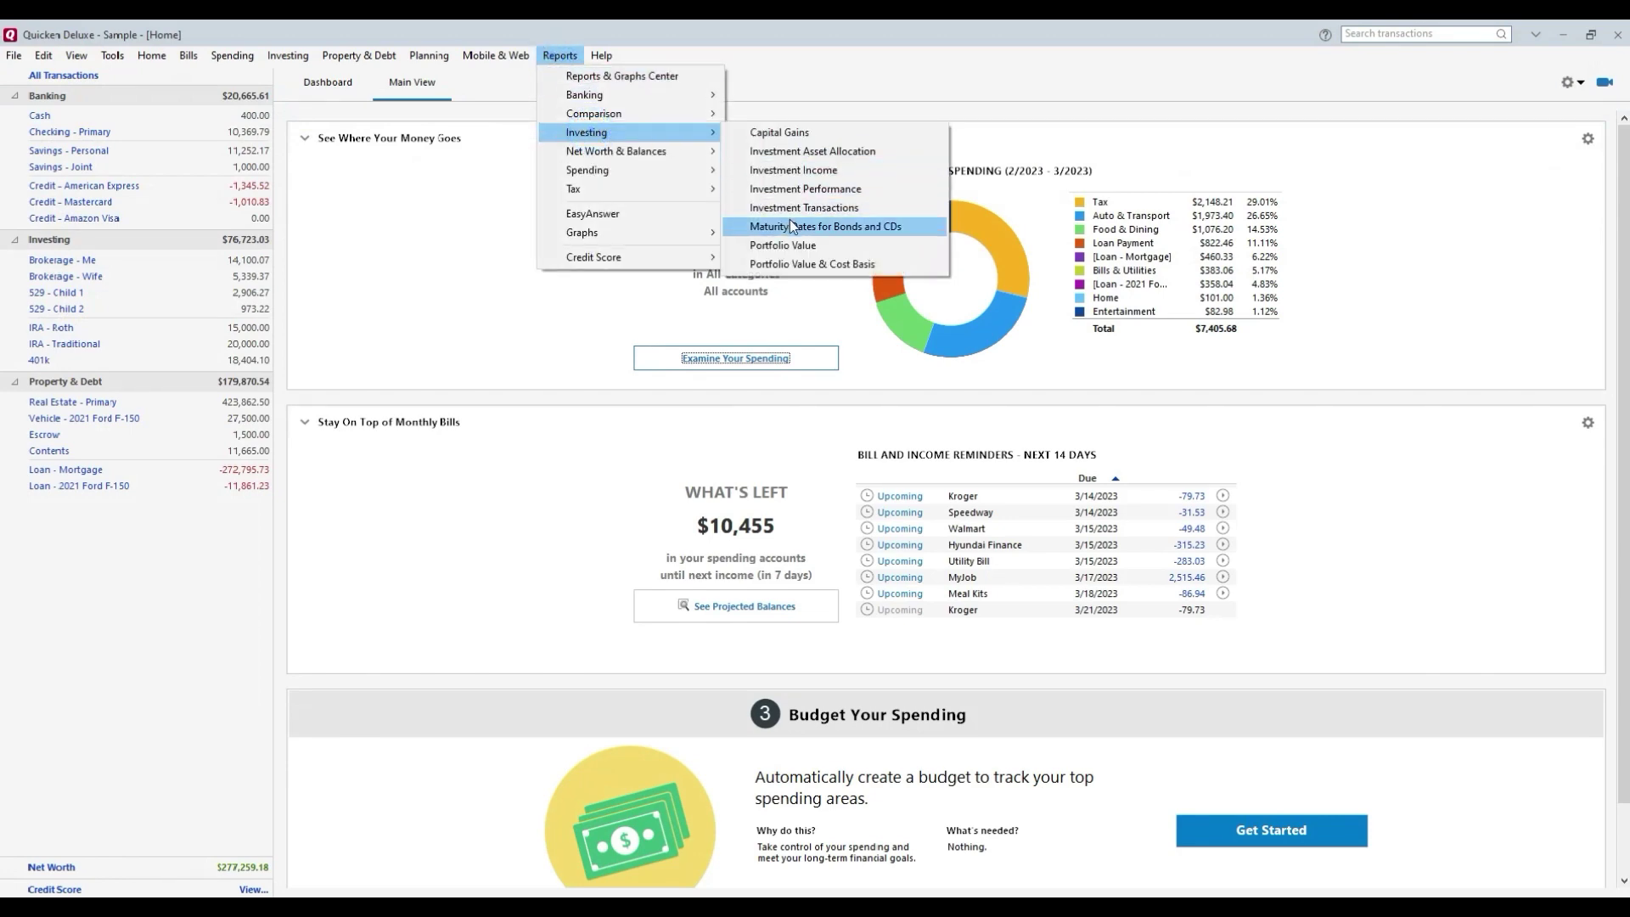
pyautogui.click(802, 173)
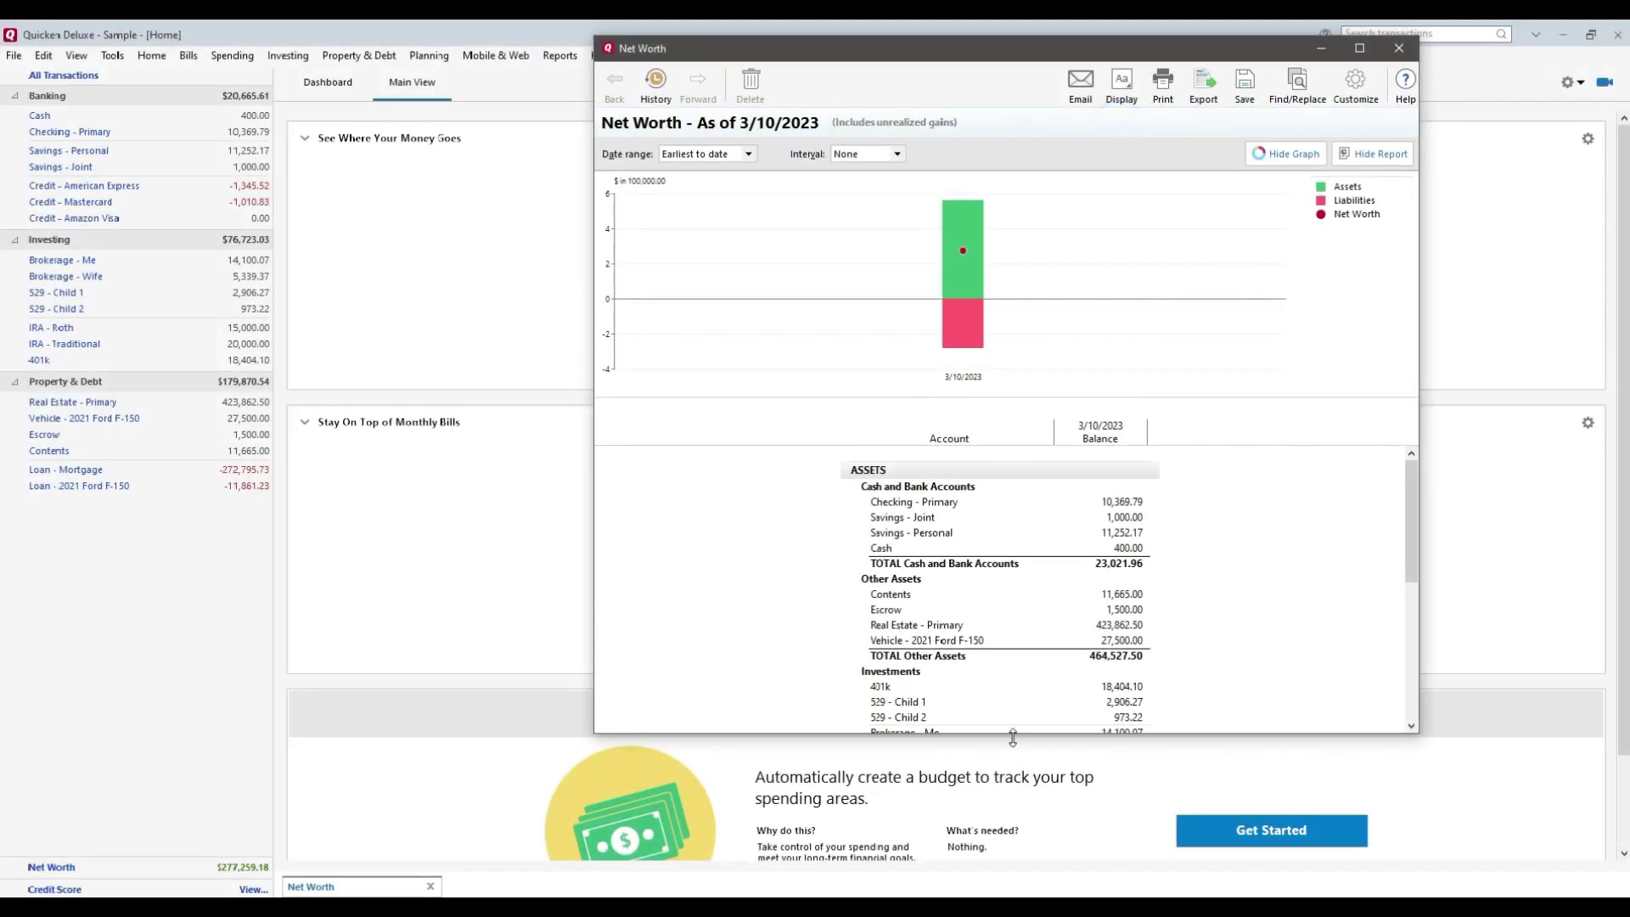
pyautogui.moveTo(996, 888); pyautogui.dragTo(996, 897)
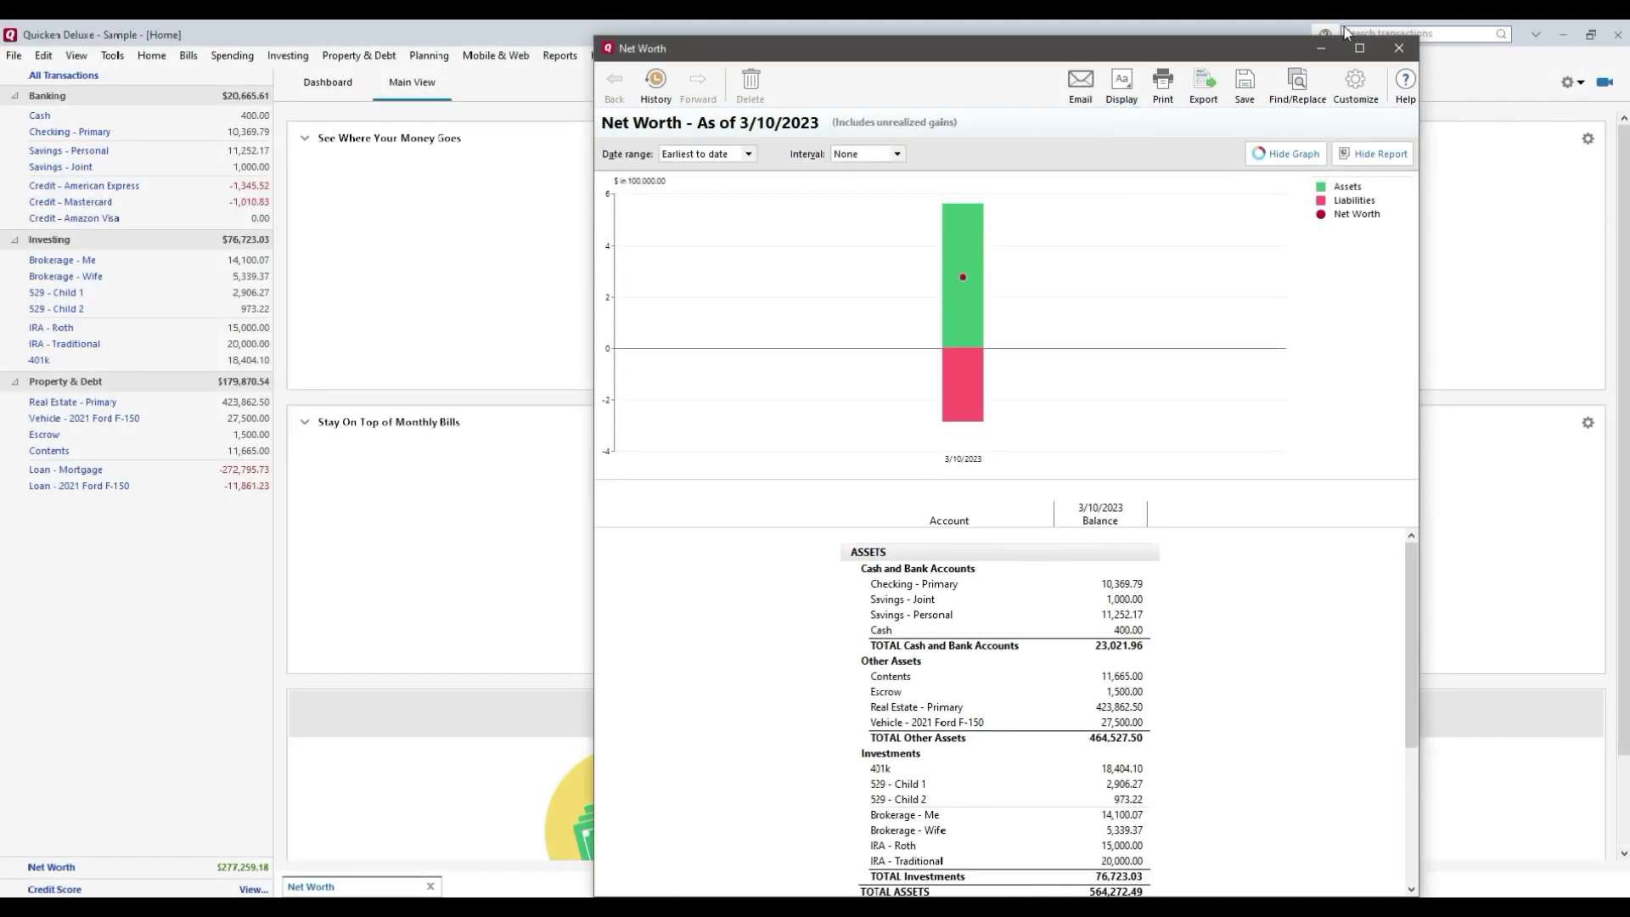
# Maximize the Net Worth report and change its interval from None to Quarter, then Month.
pyautogui.click(1357, 49)
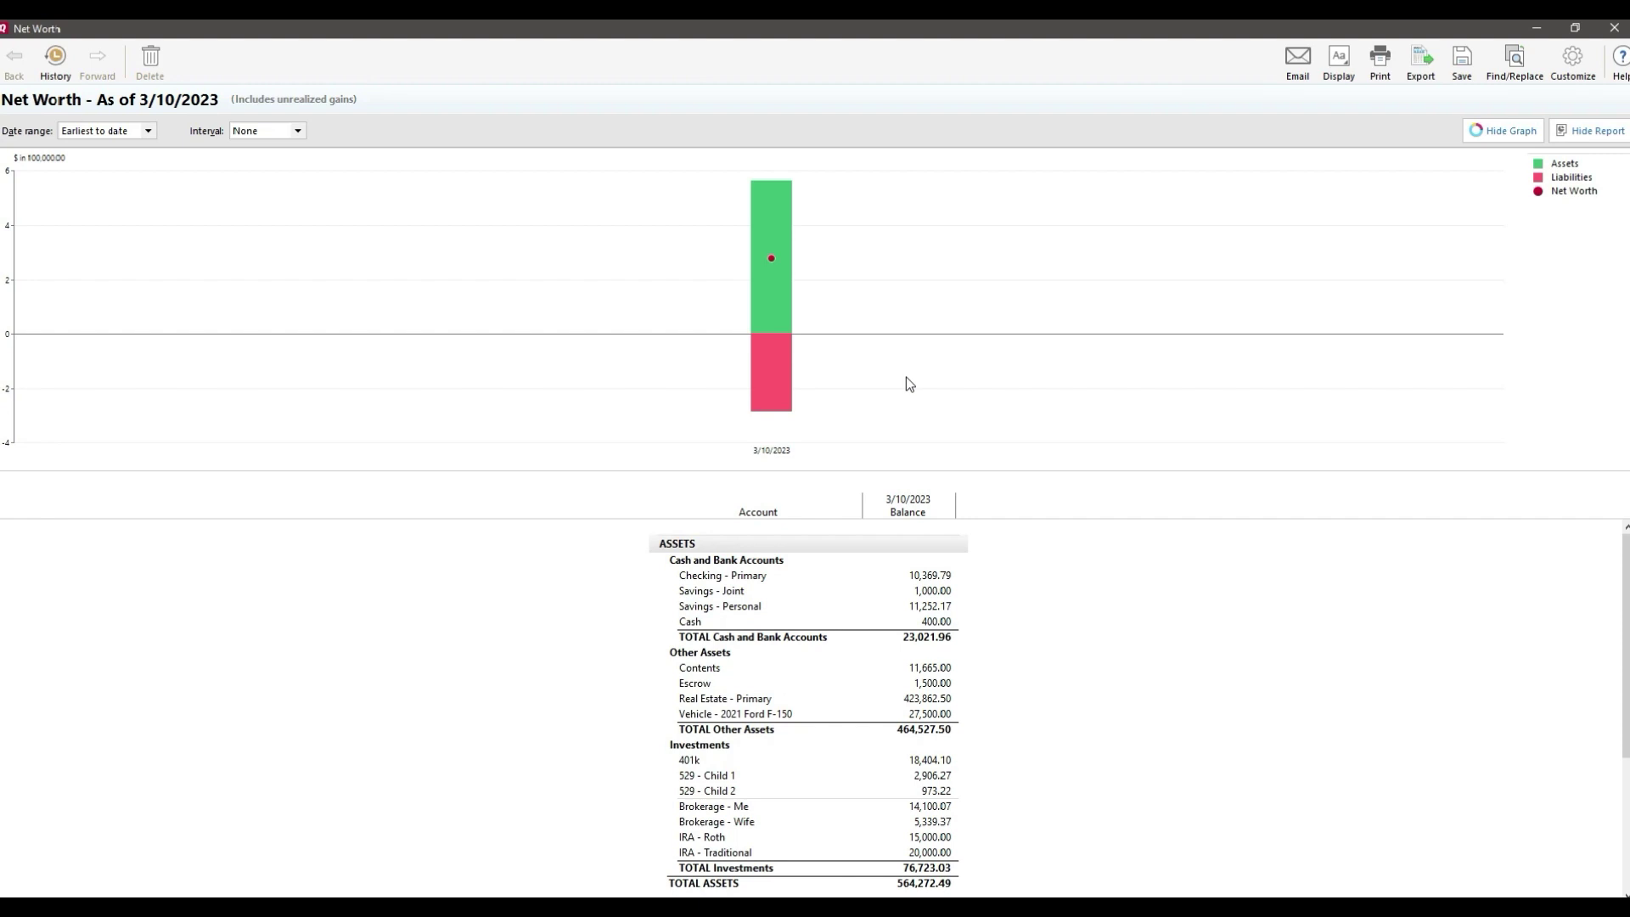
pyautogui.click(266, 134)
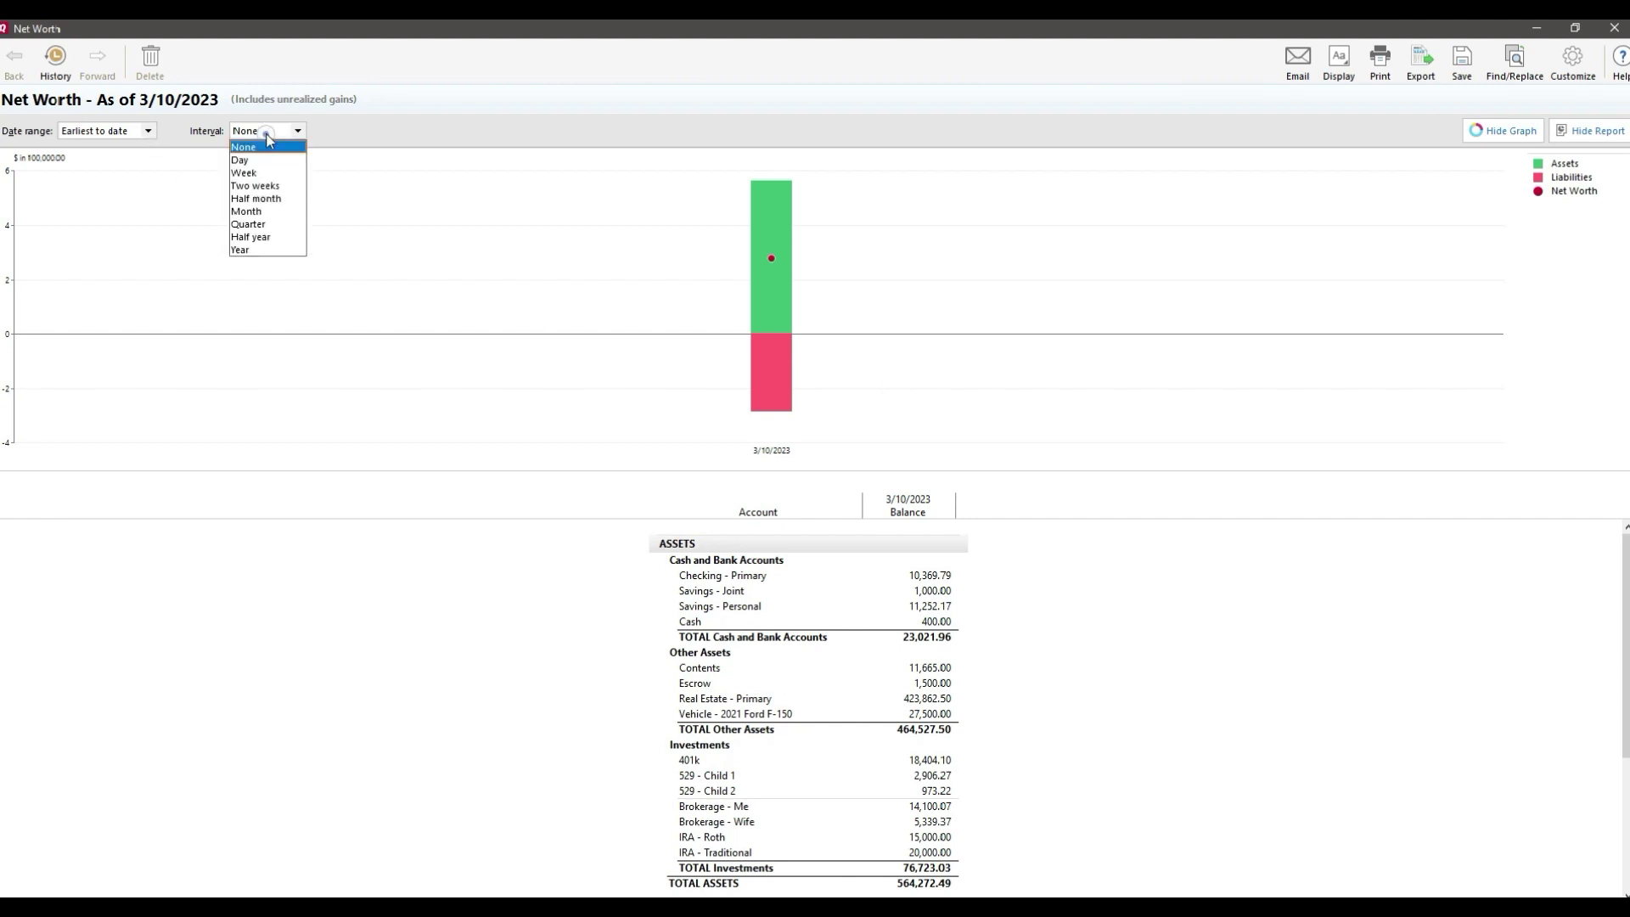
pyautogui.click(267, 223)
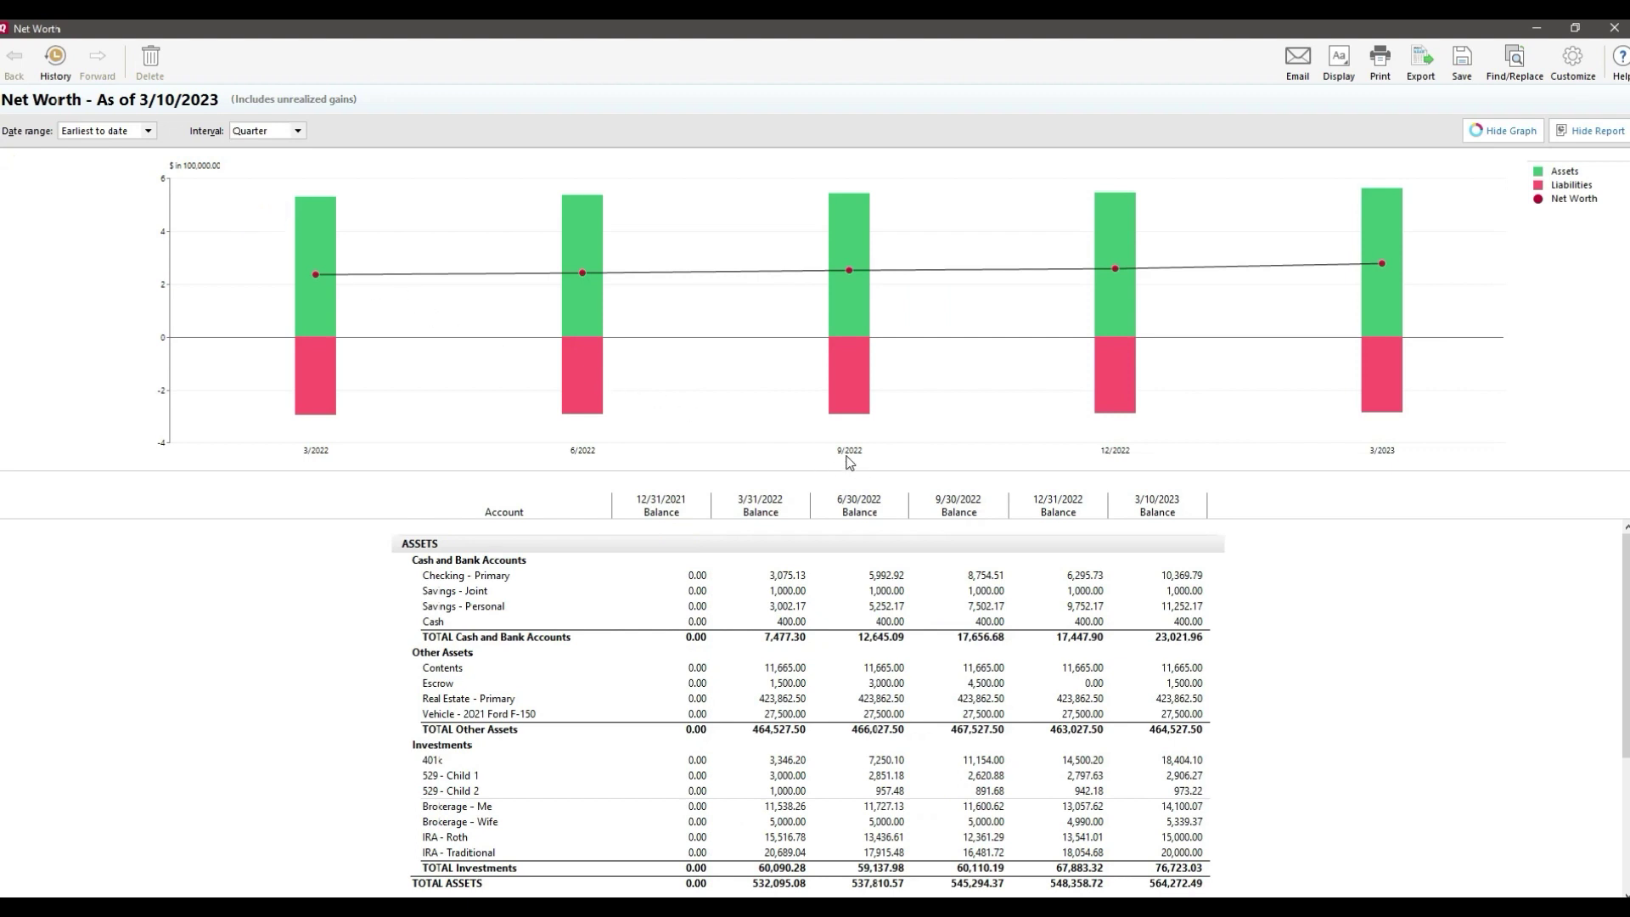
pyautogui.click(287, 132)
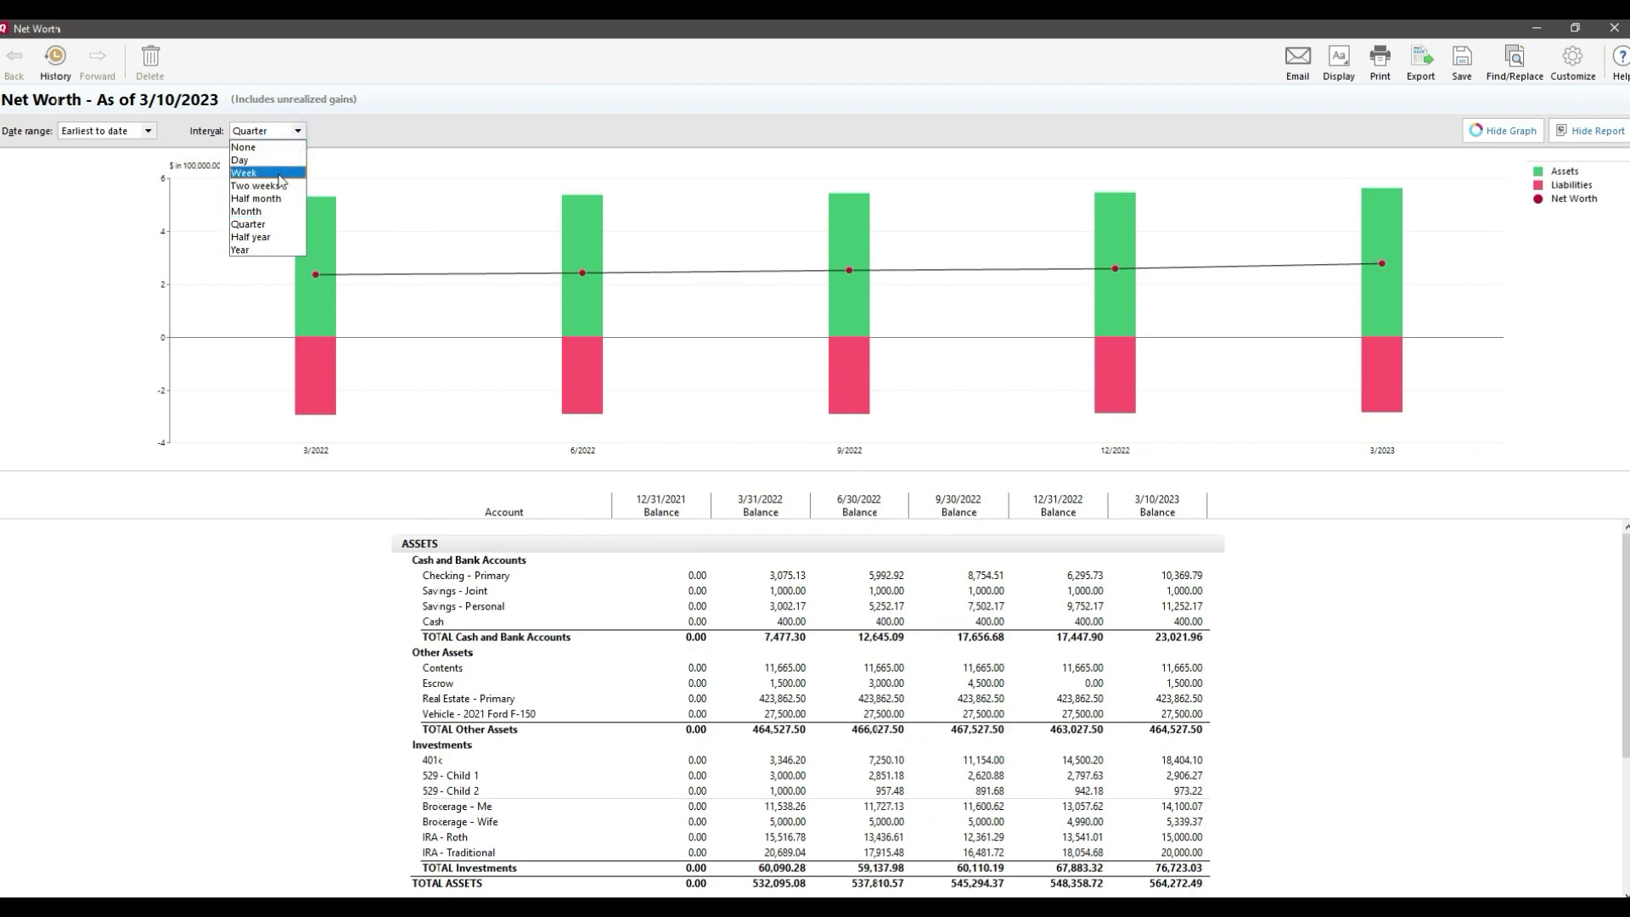
pyautogui.click(255, 210)
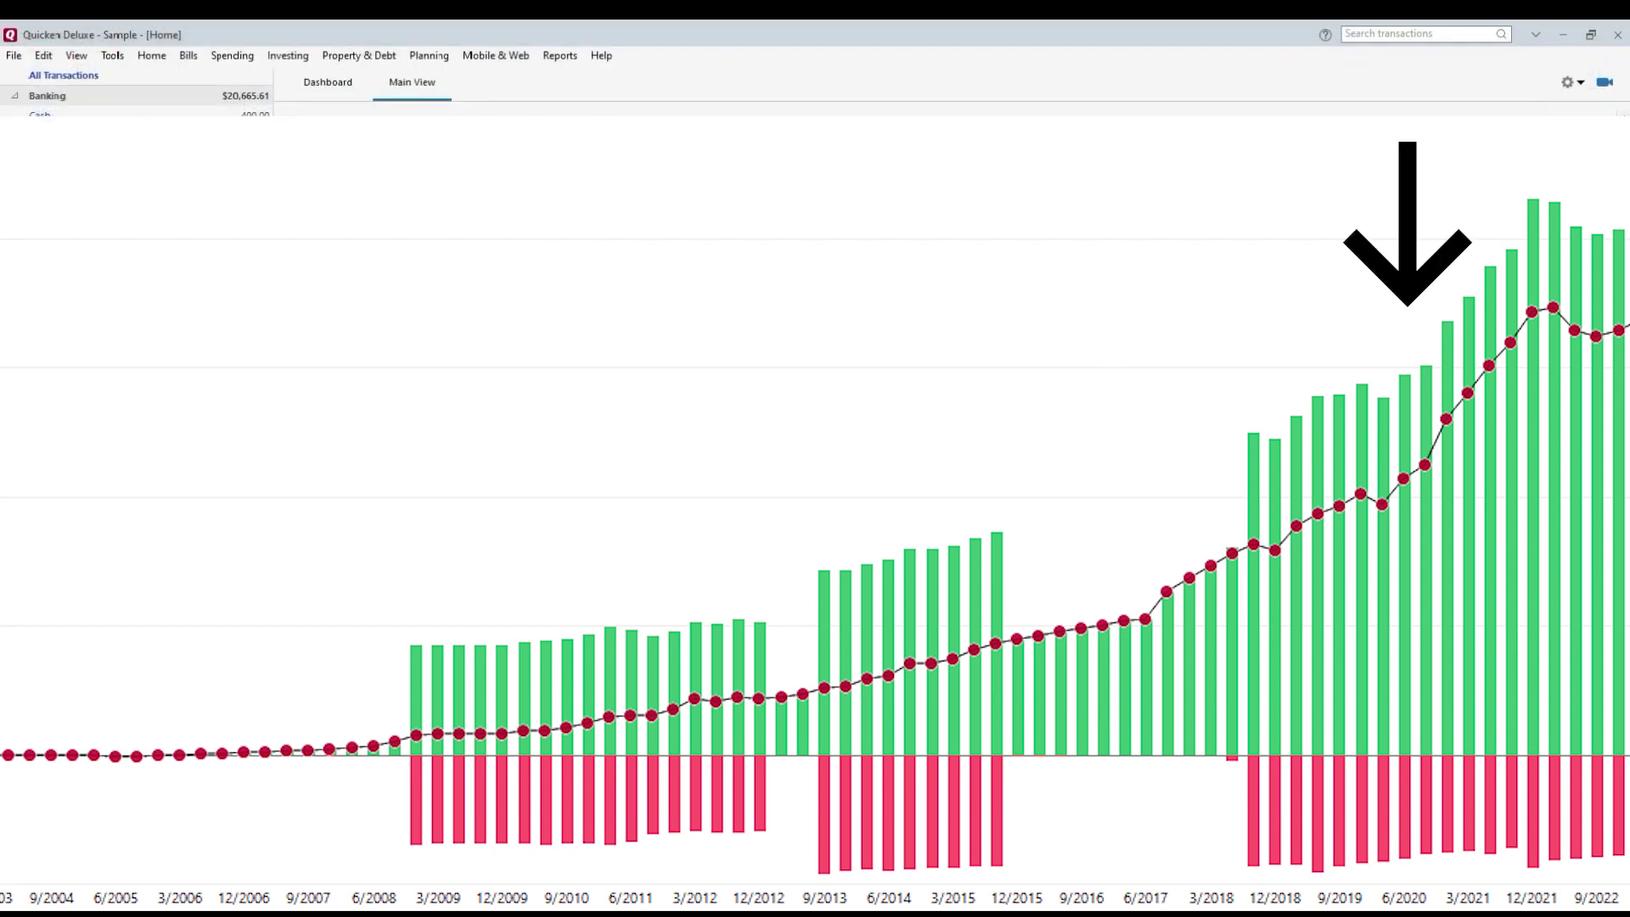
# Bring up the list of available reports from the Quicken Home view.
pyautogui.click(556, 56)
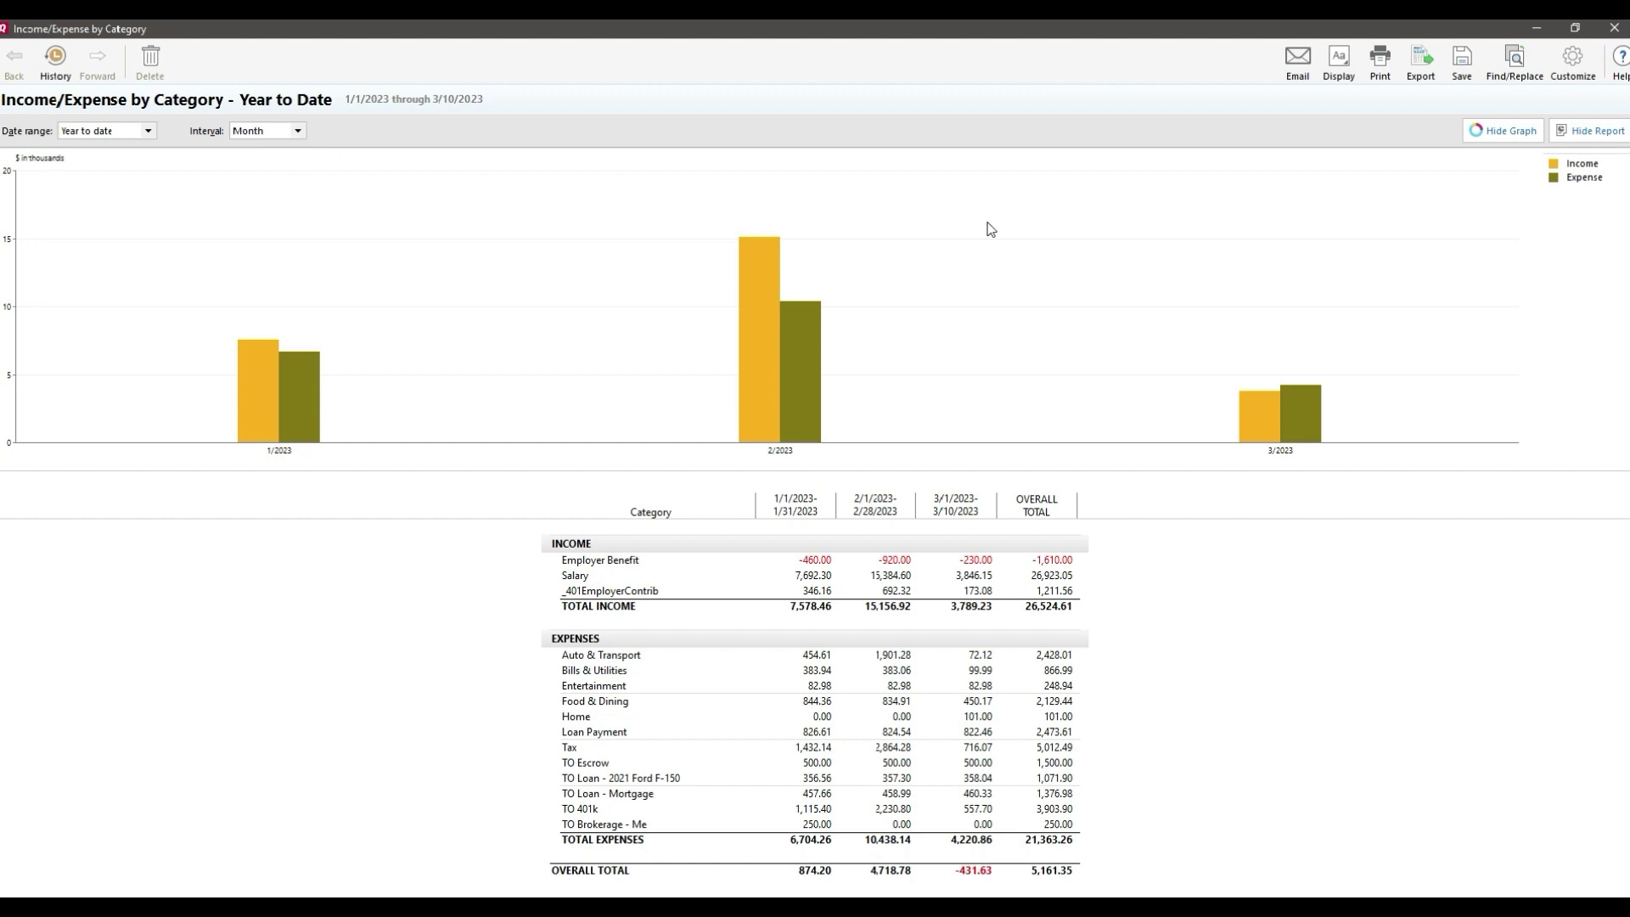
# Customize the Income/Expense by Category report to exclude all transfers and hide all subcategories.
pyautogui.click(1572, 59)
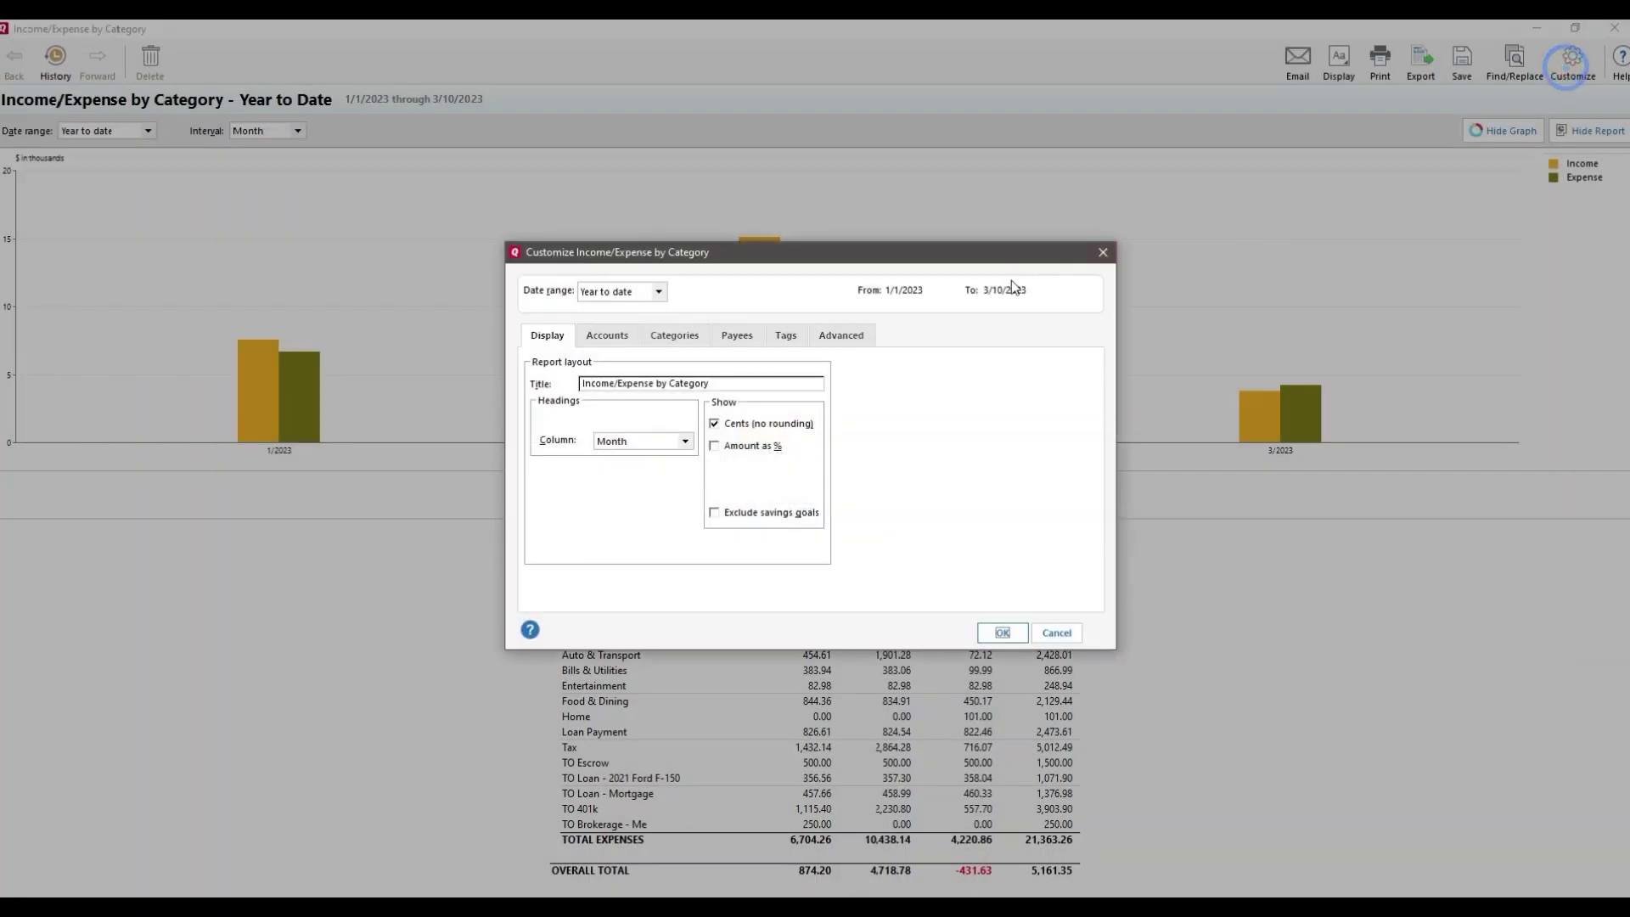
pyautogui.click(841, 337)
pyautogui.click(687, 482)
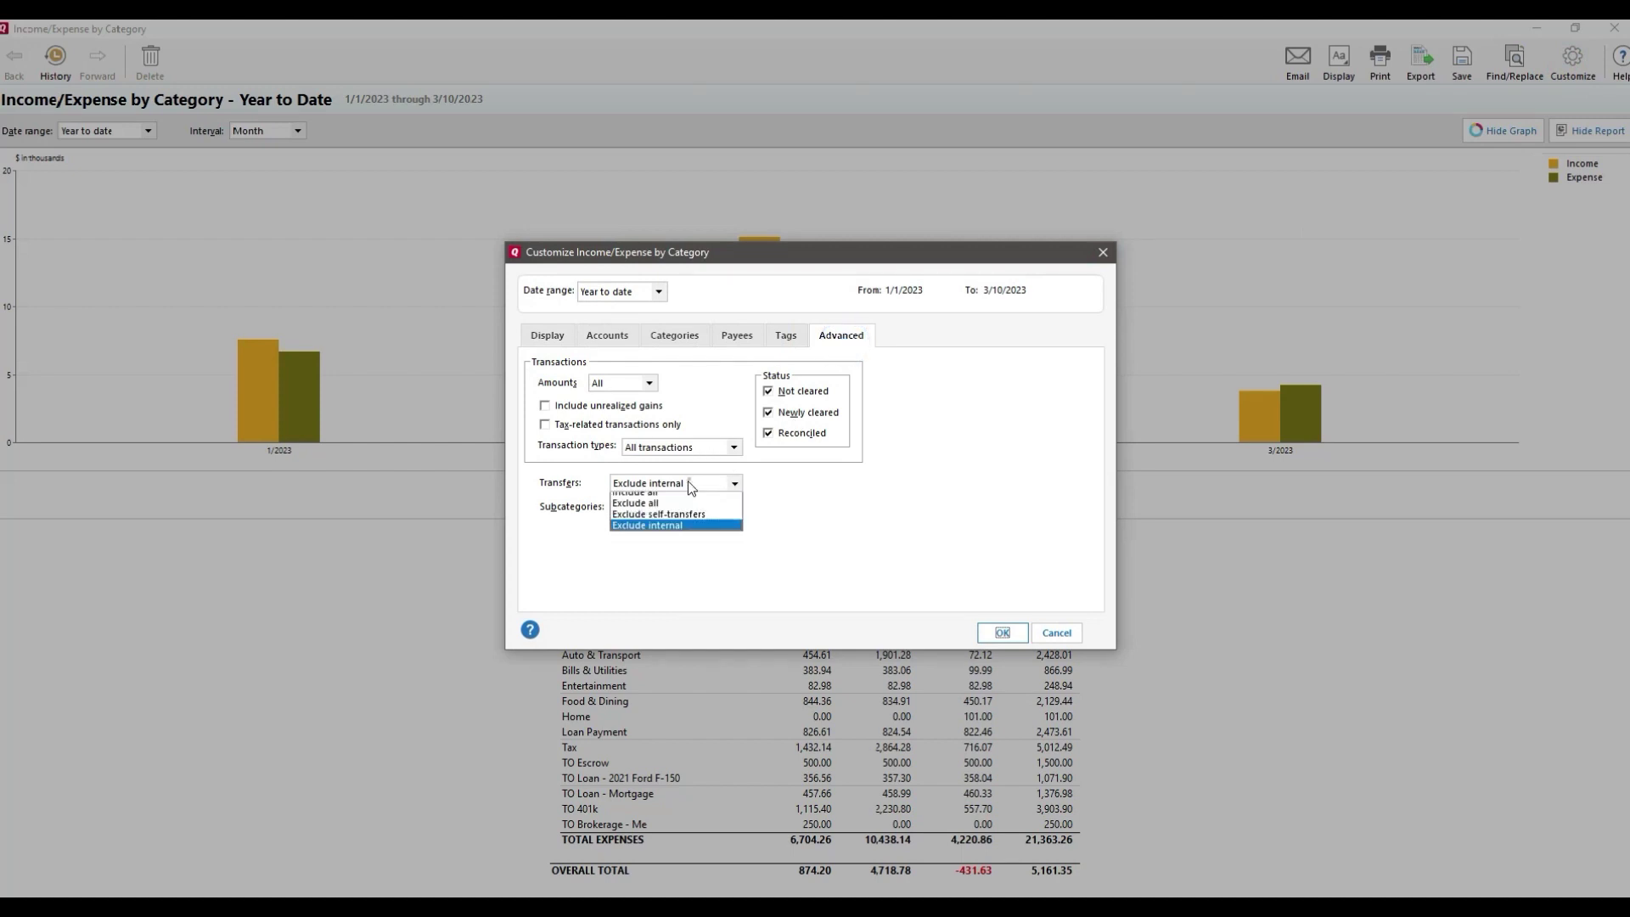
pyautogui.click(673, 498)
pyautogui.click(676, 485)
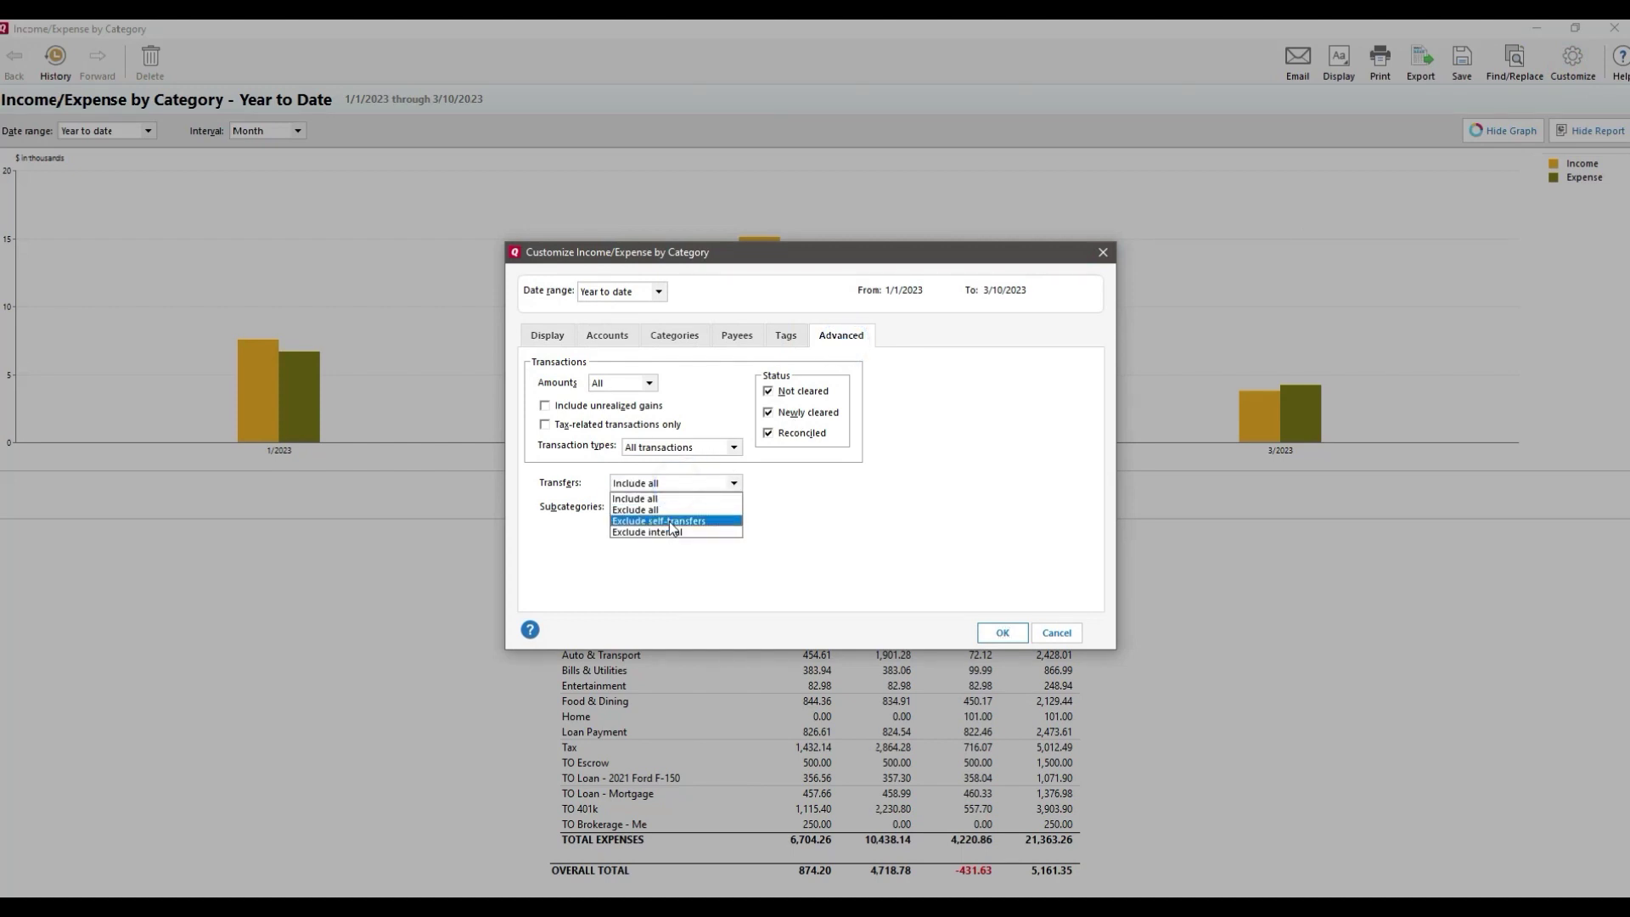
pyautogui.click(670, 509)
pyautogui.click(676, 510)
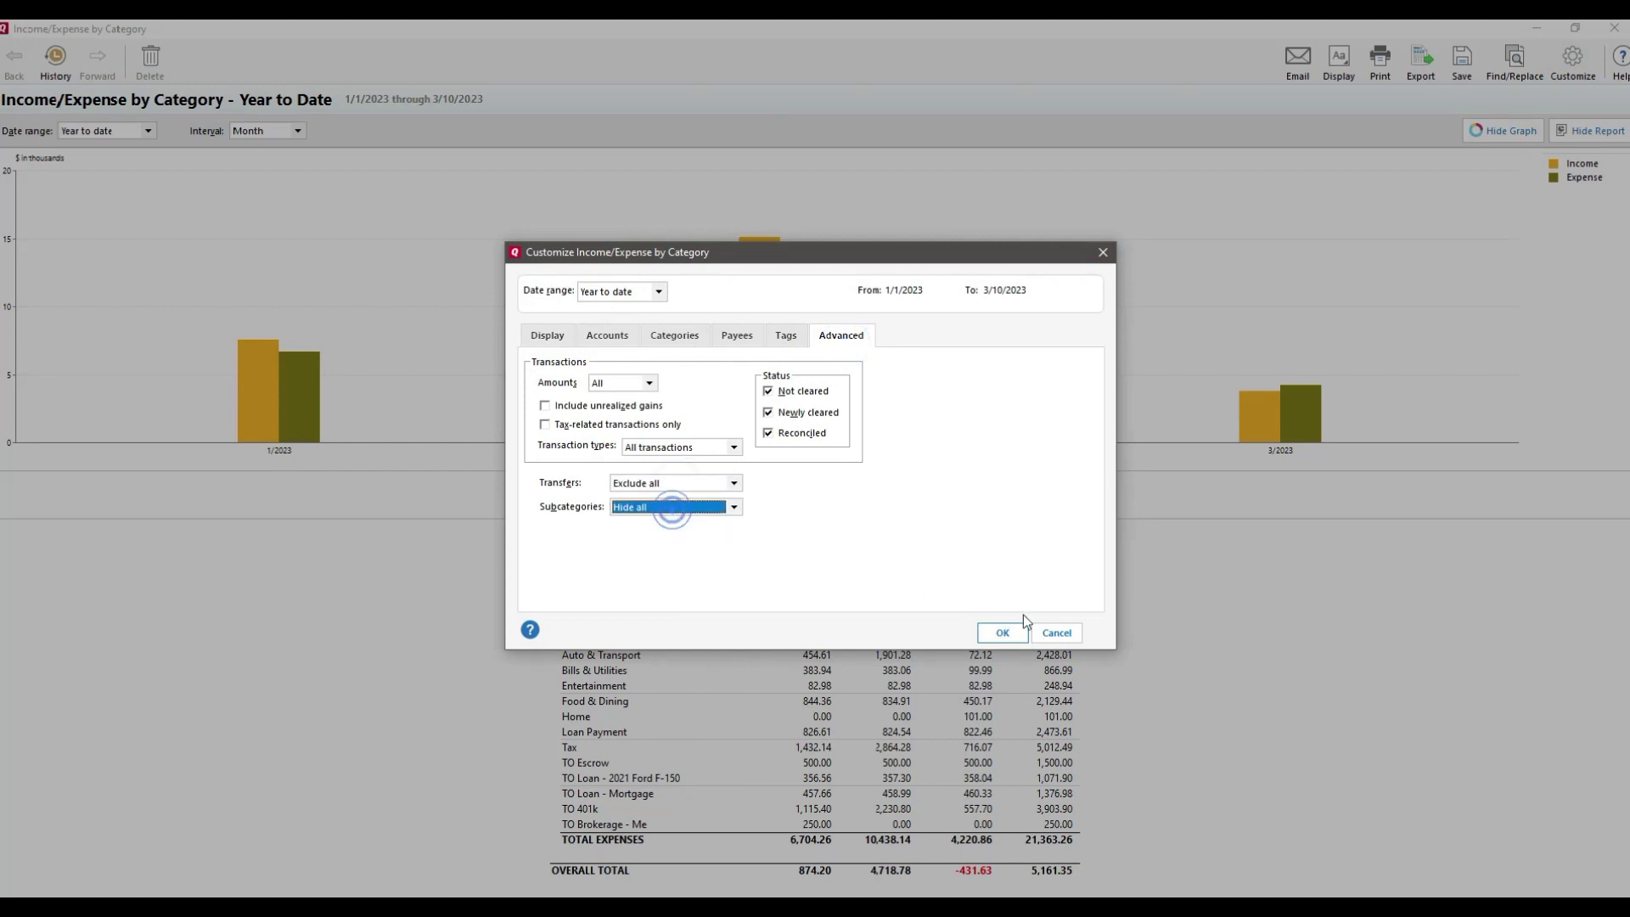
pyautogui.click(1004, 632)
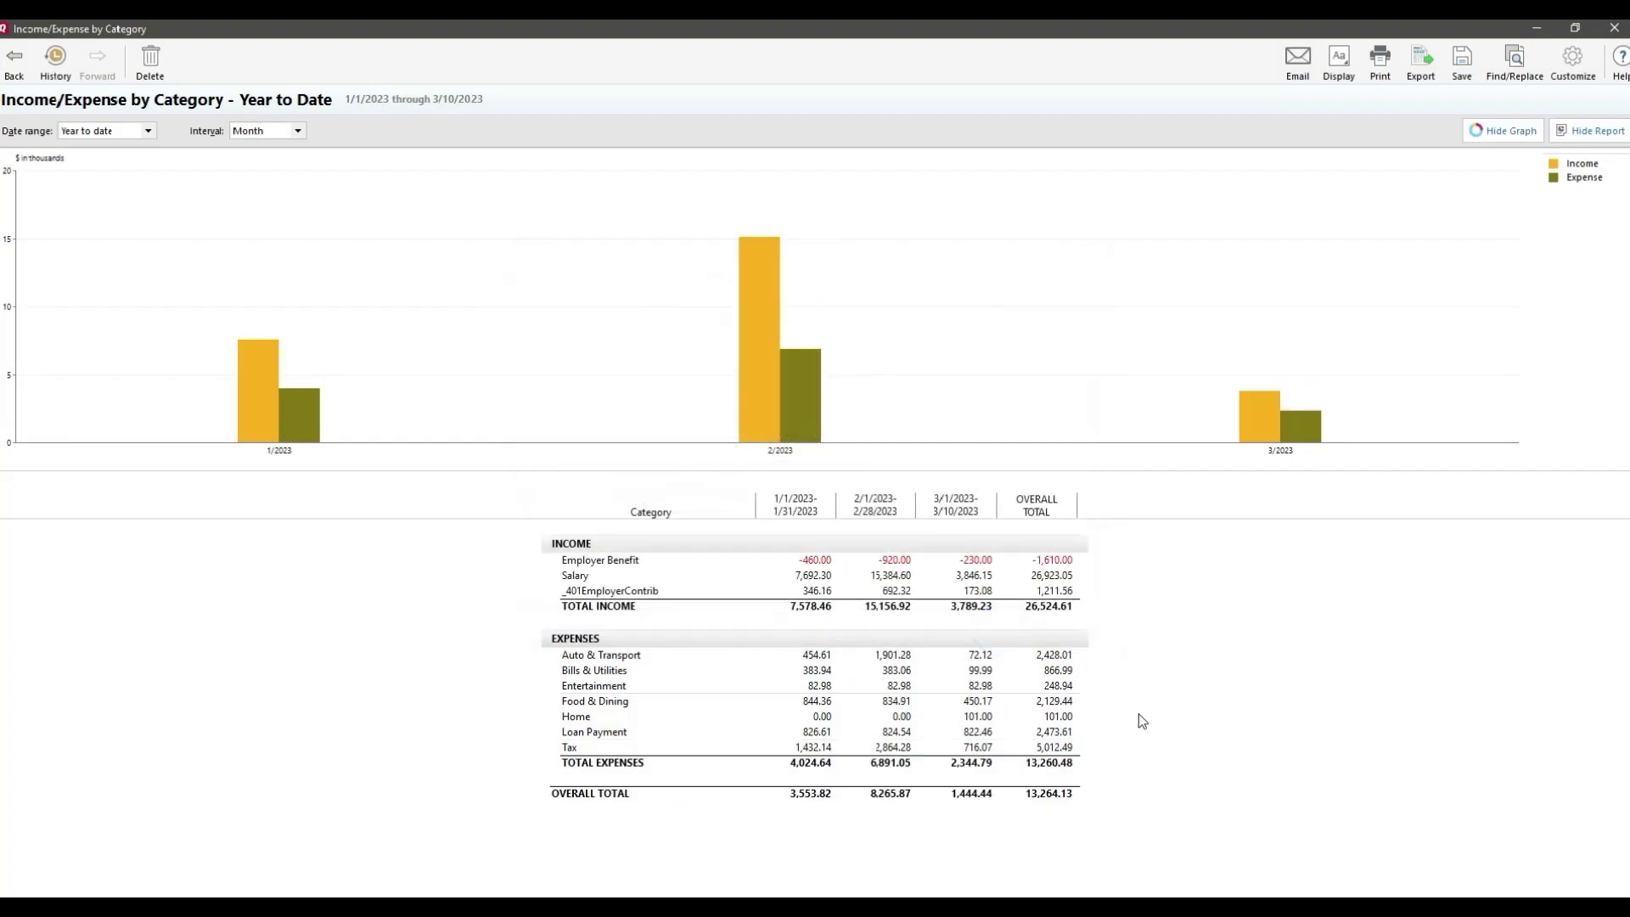